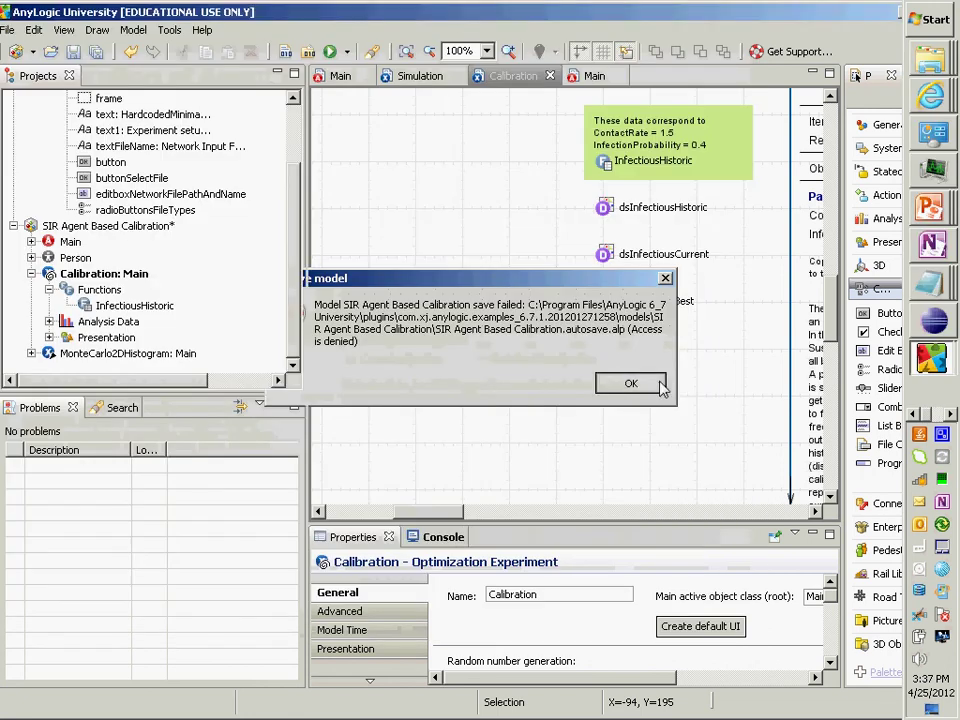
Dismiss the save error, switch to the lecture slide show and review the slides around "An Optimization Experiment in AnyLogic".
click(660, 388)
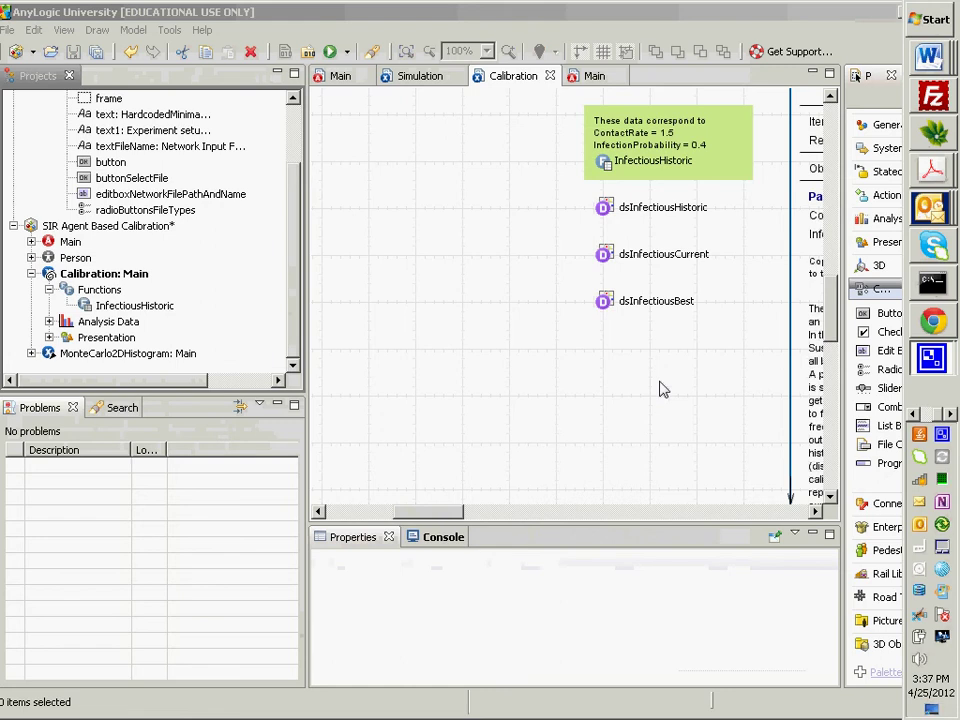
key(alt+Tab)
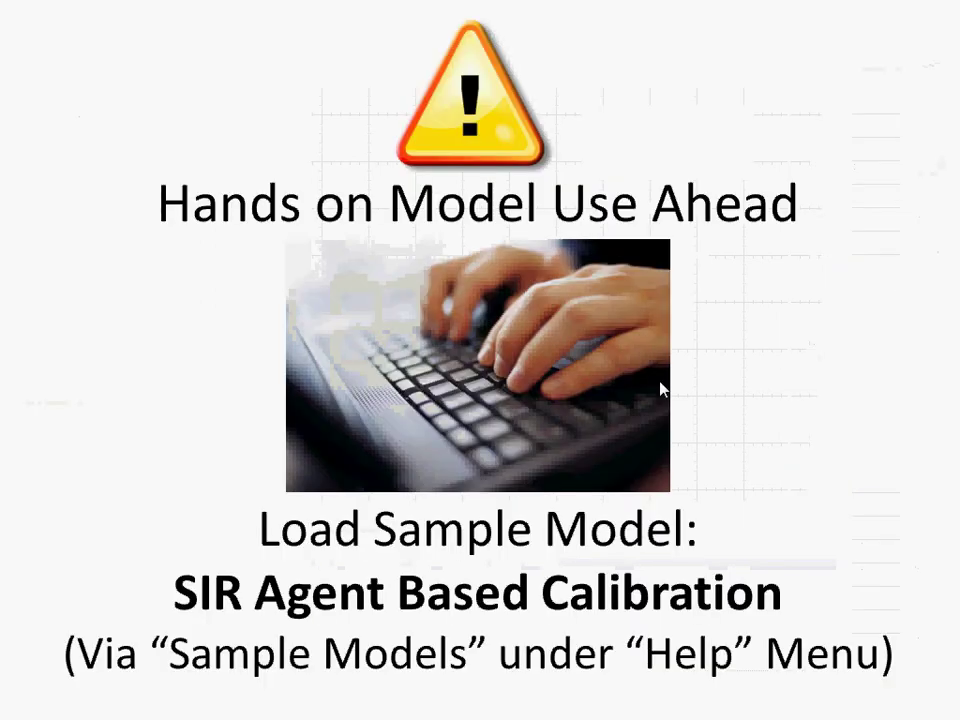
key(Right)
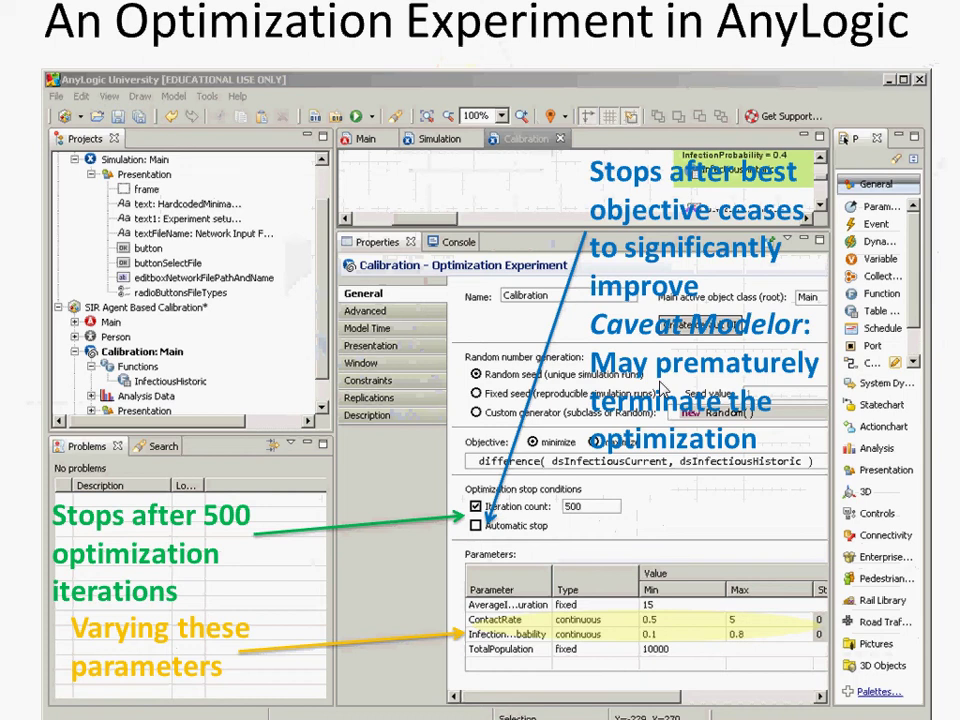
key(Right)
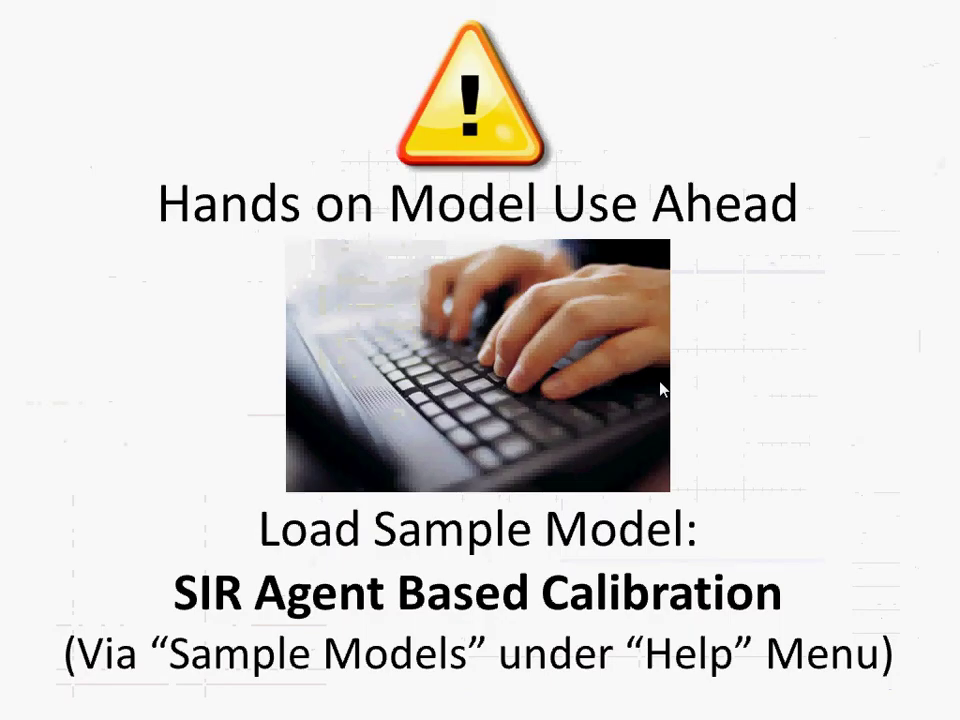
key(Right)
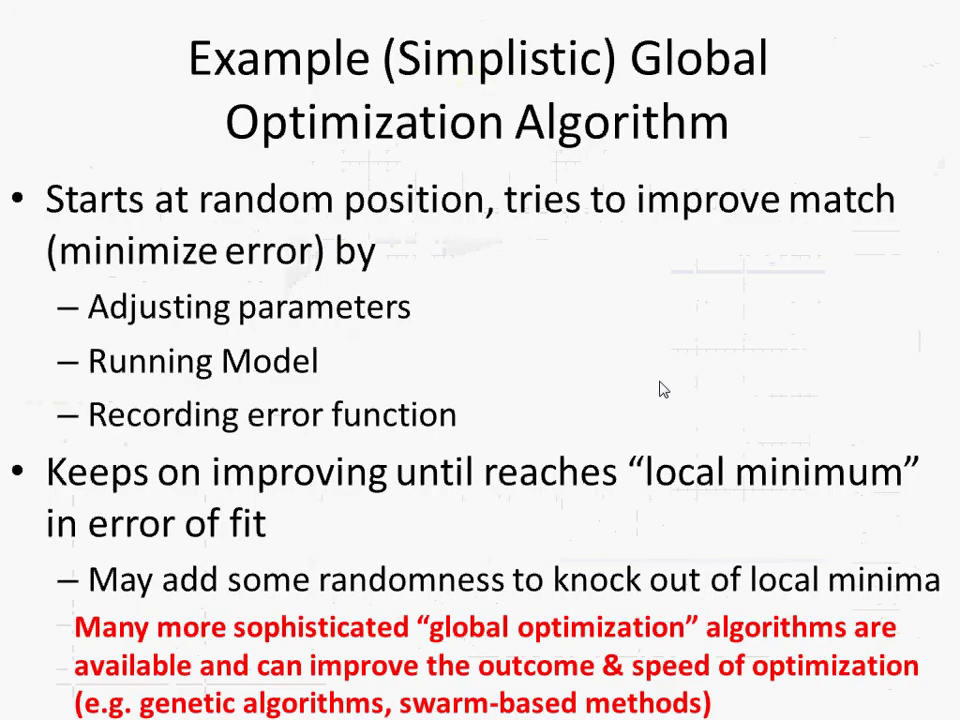
key(Left)
key(Right)
click(660, 390)
click(661, 390)
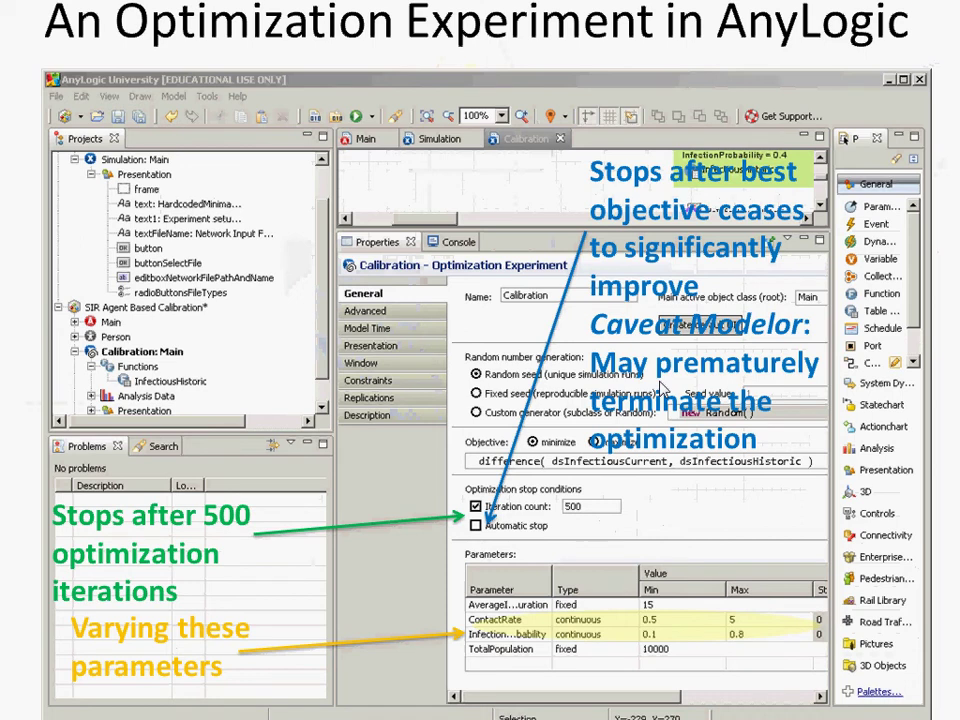
Switch back to AnyLogic, show the Calibration experiment's properties and enlarge their view to reveal the objective, stop conditions and parameters table.
key(alt+Tab)
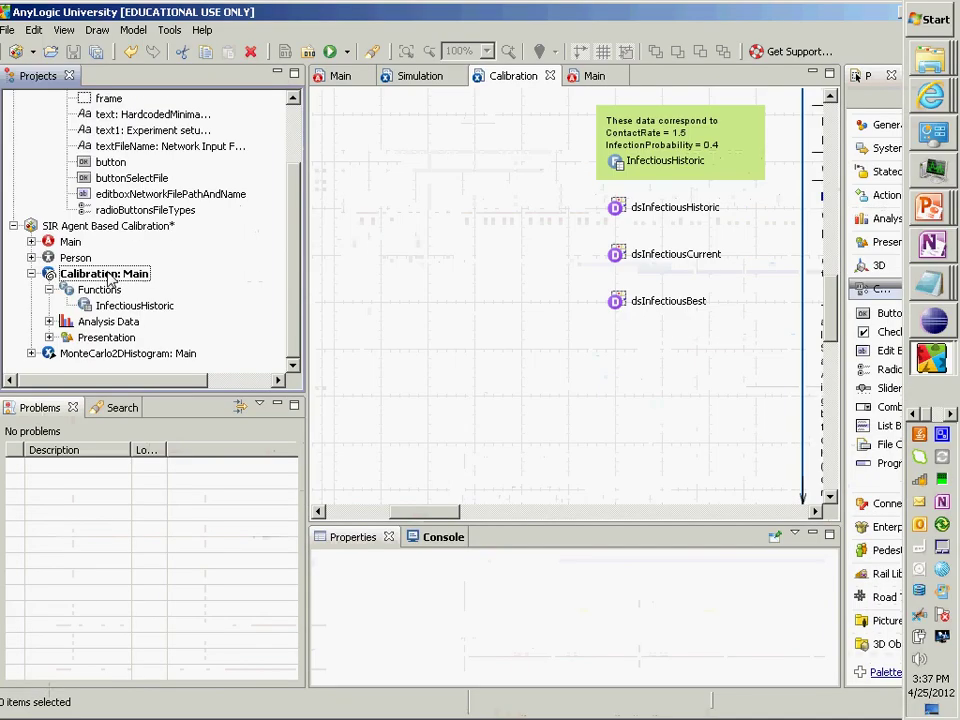
click(105, 276)
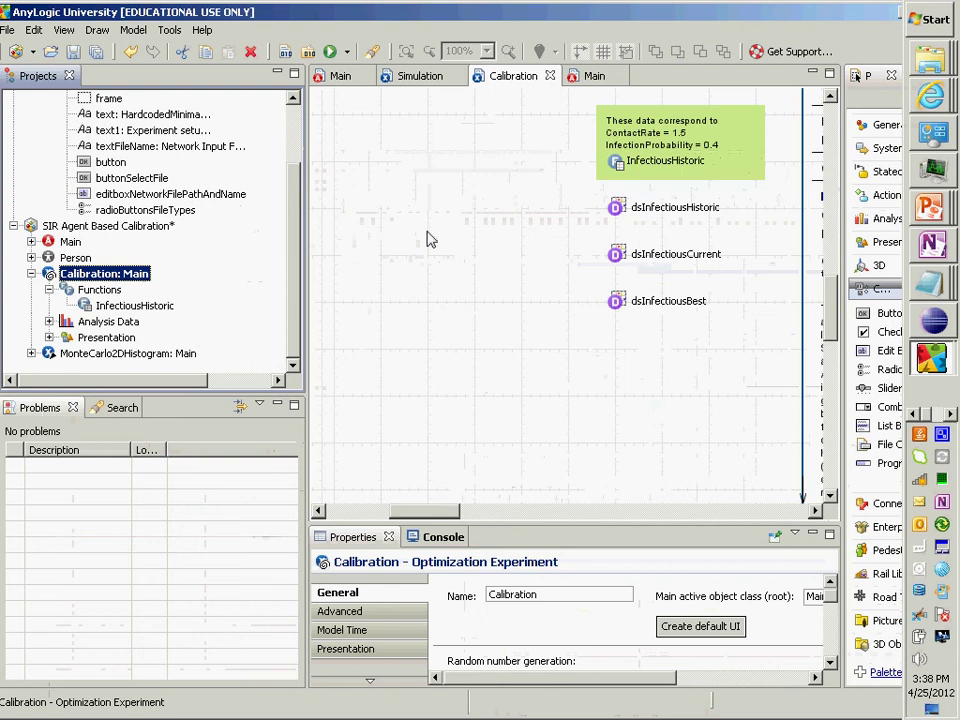
drag(430, 521, 435, 158)
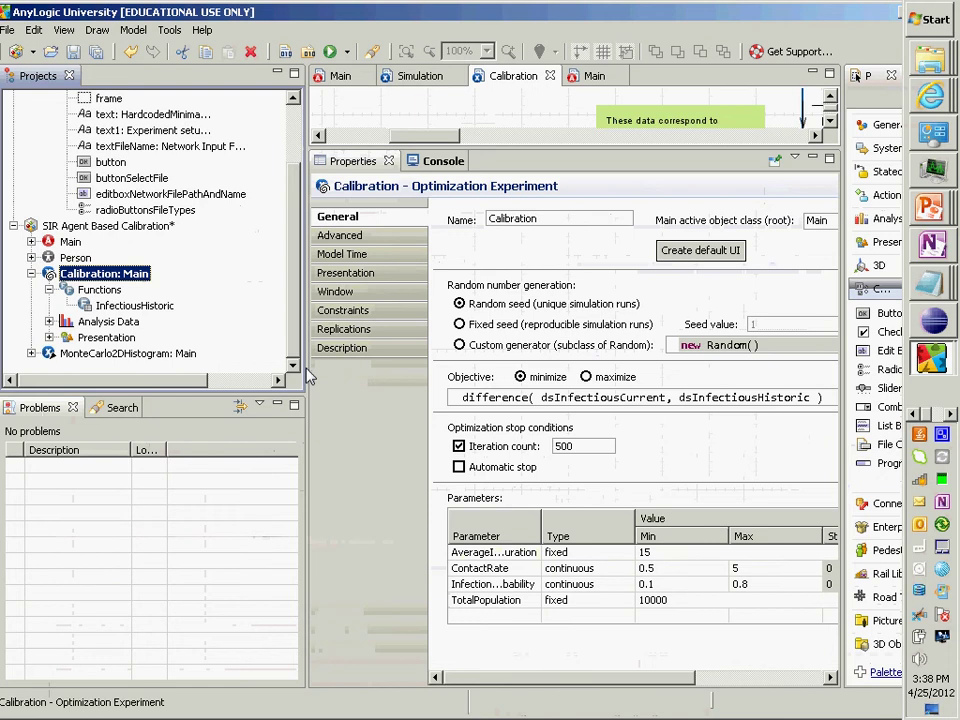
drag(308, 373, 210, 383)
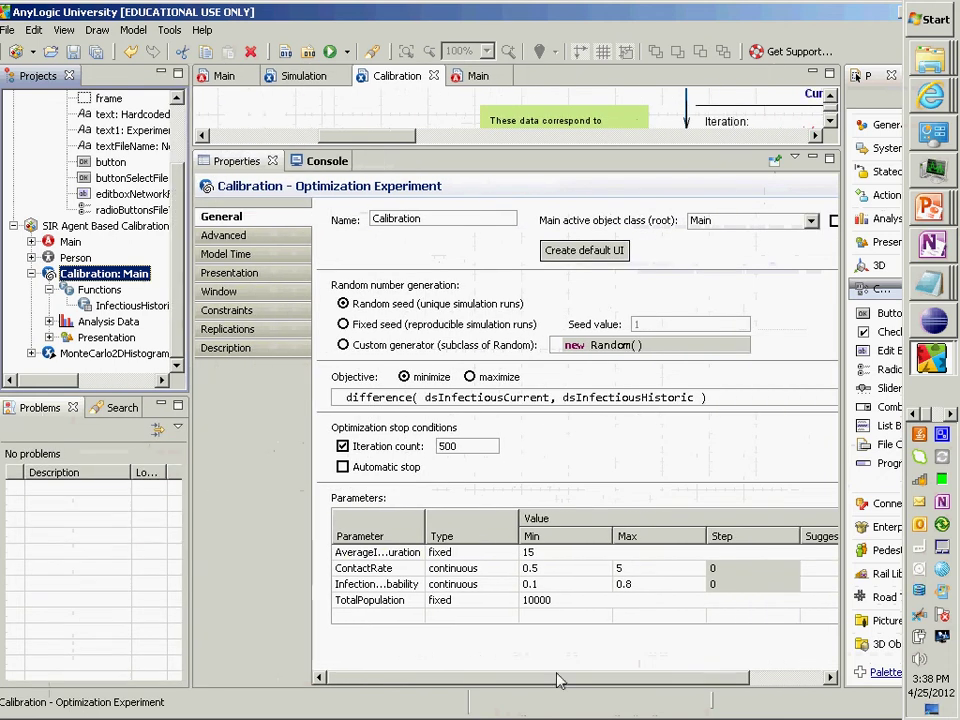
mouse_move(554, 679)
mouse_down()
mouse_move(562, 680)
mouse_move(555, 686)
mouse_up()
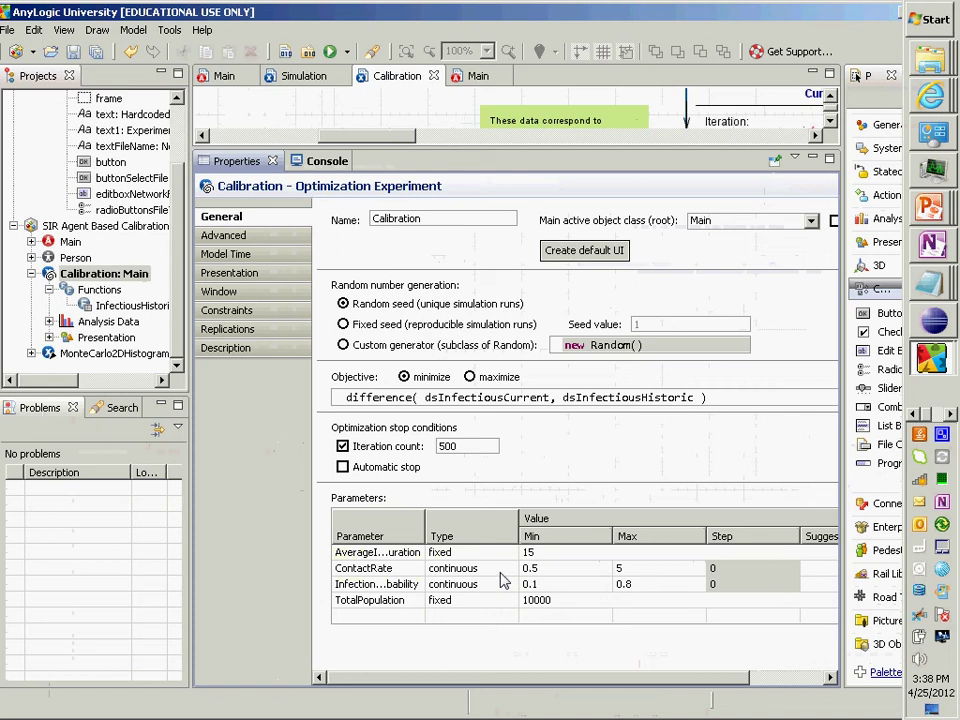
Look at the value type options for the ContactRate parameter and the type of the parameter above it.
click(501, 572)
click(509, 568)
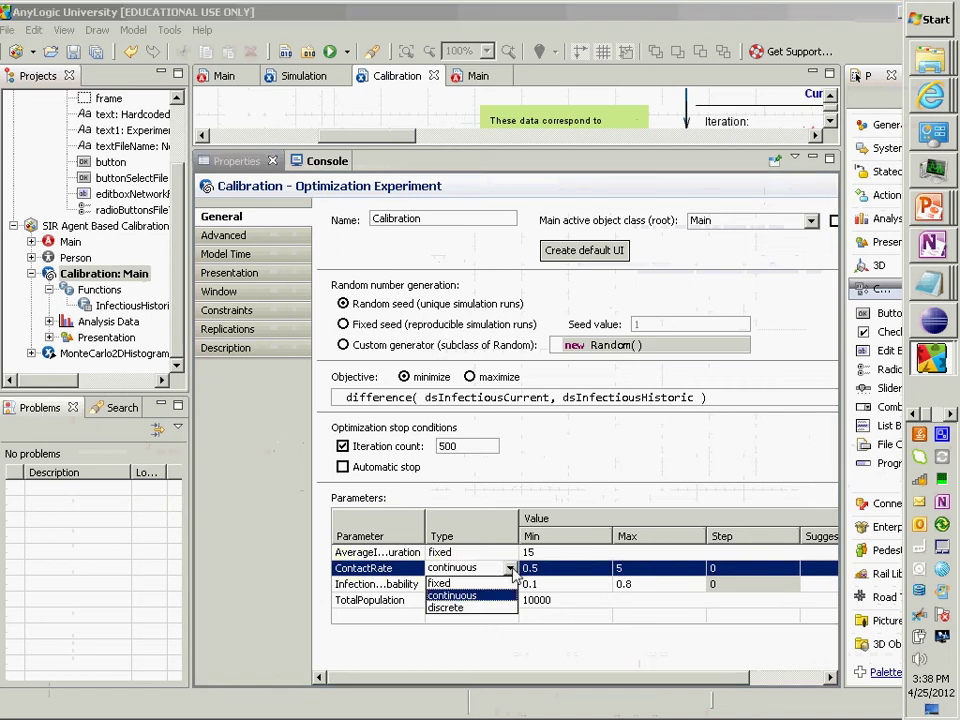
click(511, 569)
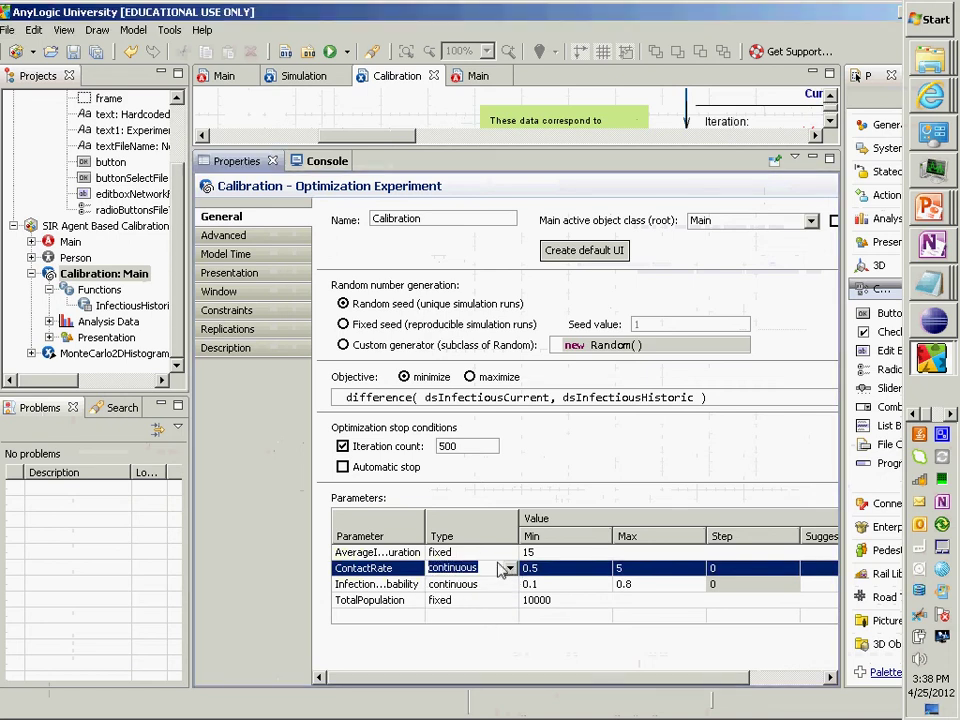
key(Up)
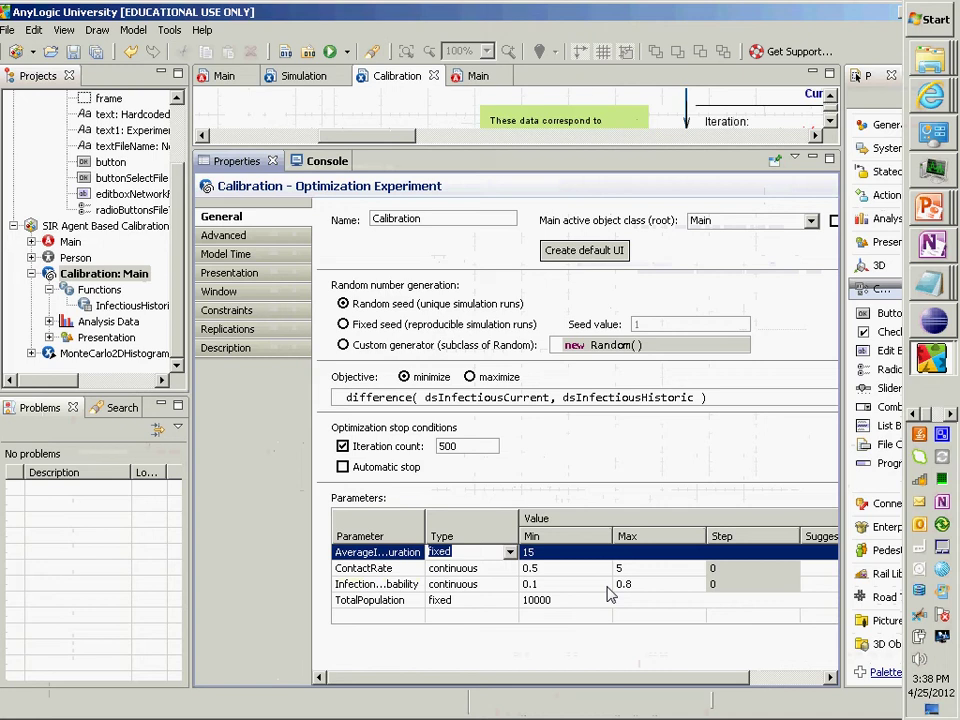
Switch to the Lecture 19 Calibration presentation in PowerPoint and browse its slides around the desirable discrepancy metric.
key(alt+Tab)
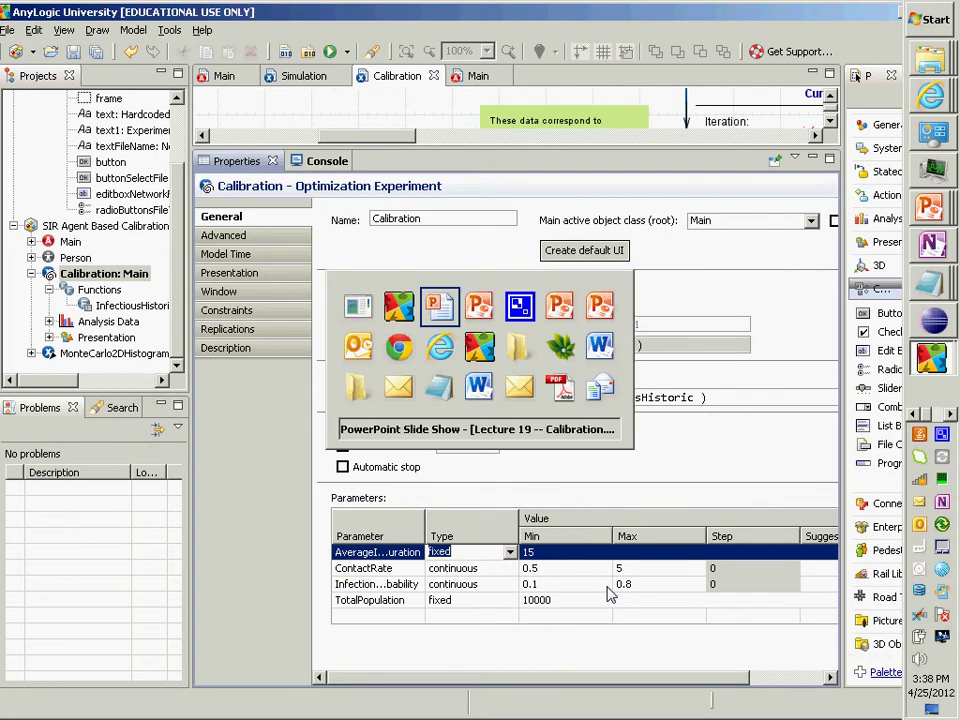
key(alt+Tab)
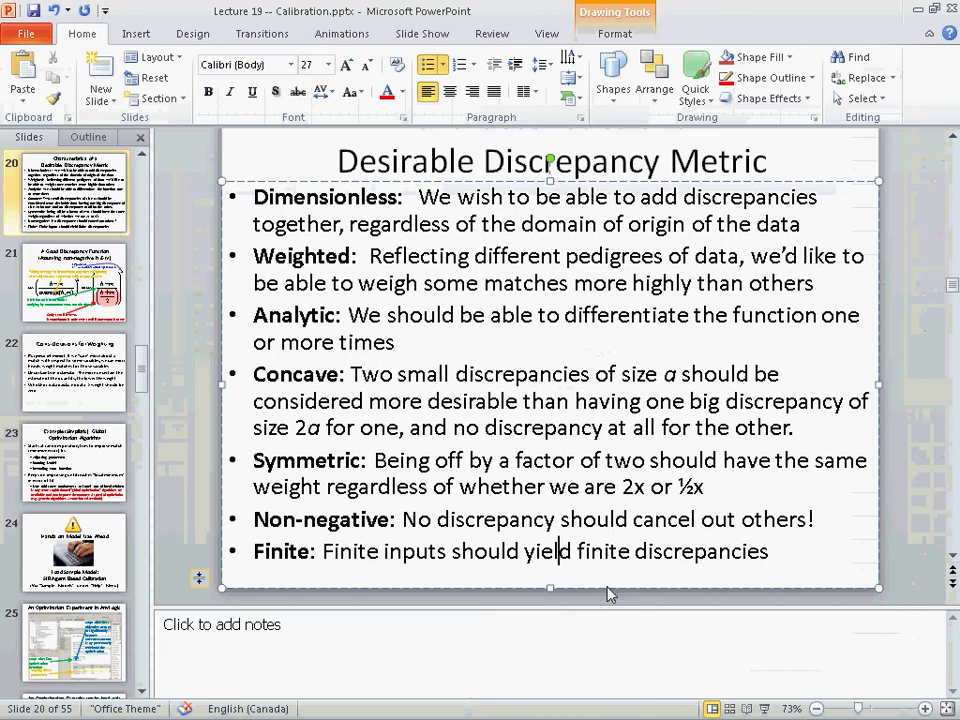
scroll(607, 594, up, 5)
scroll(607, 594, down, 3)
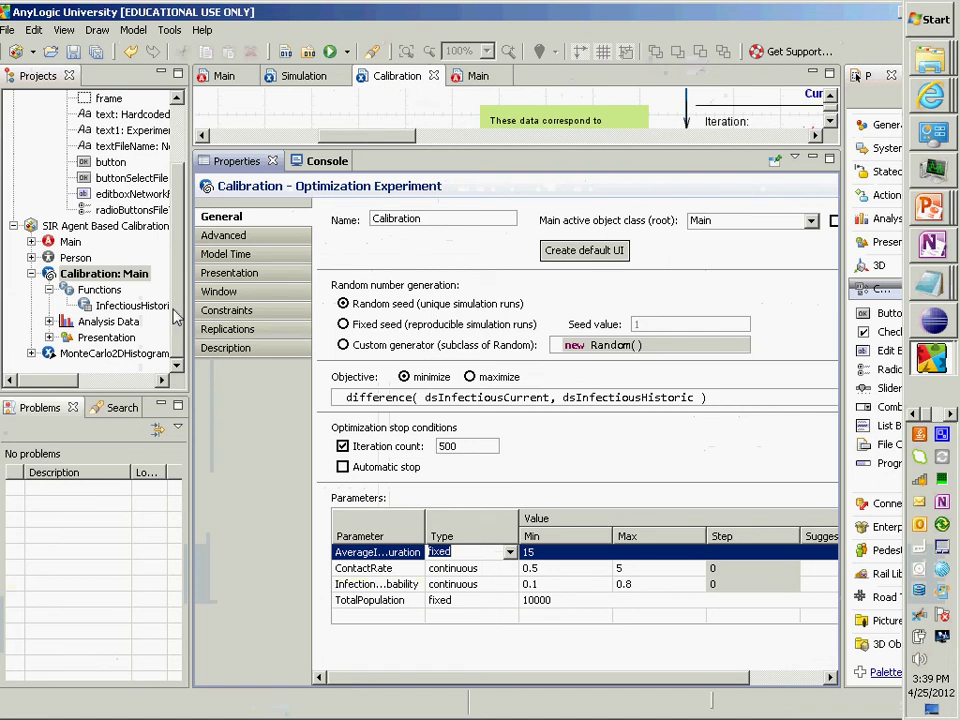
right_click(85, 226)
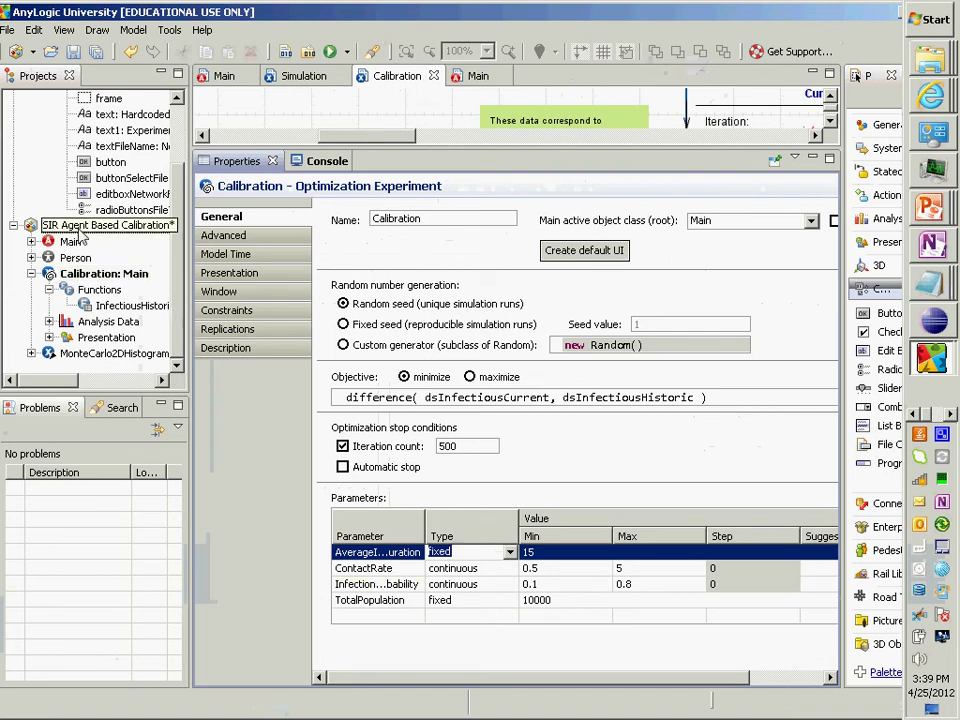
mouse_move(110, 240)
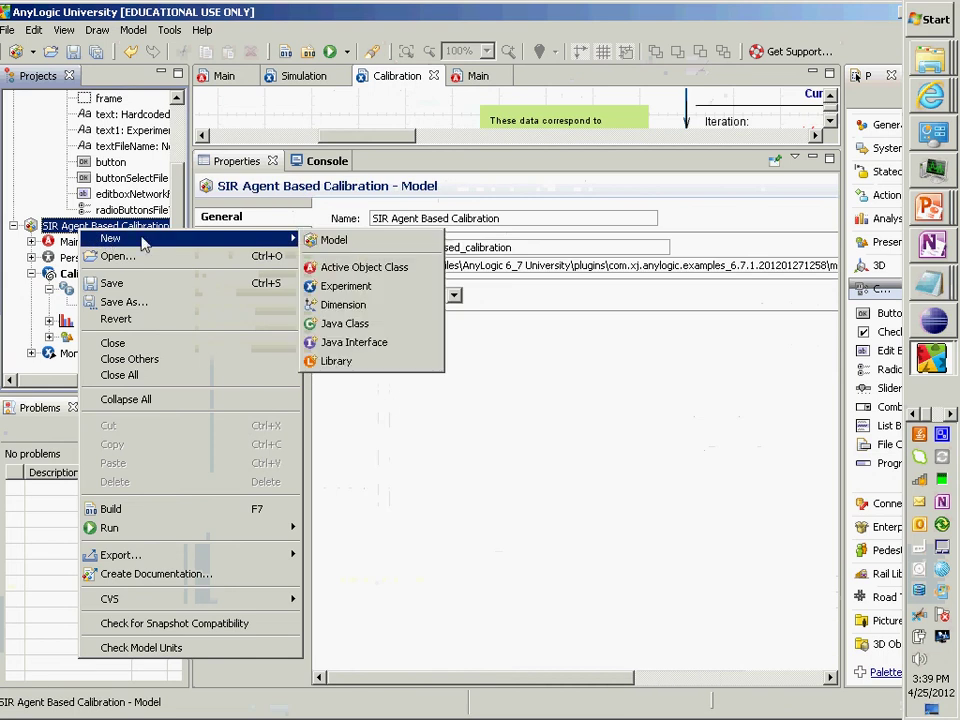
click(330, 304)
key(Return)
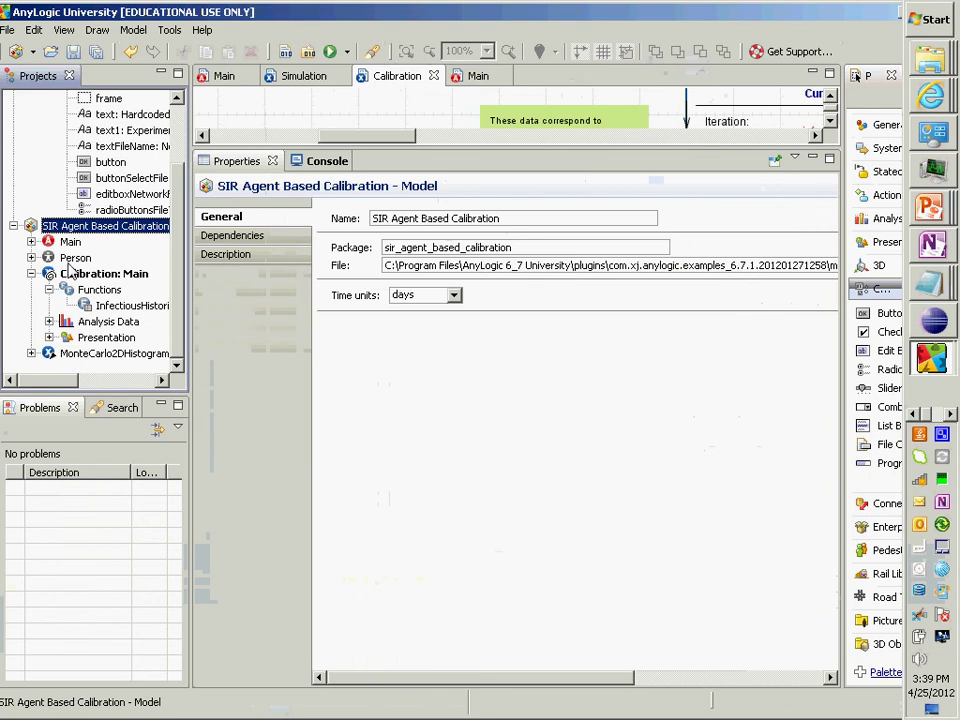
Start a new experiment for the SIR Agent Based Calibration model, view the Optimization and Parameters Variation types, and cancel it.
right_click(78, 224)
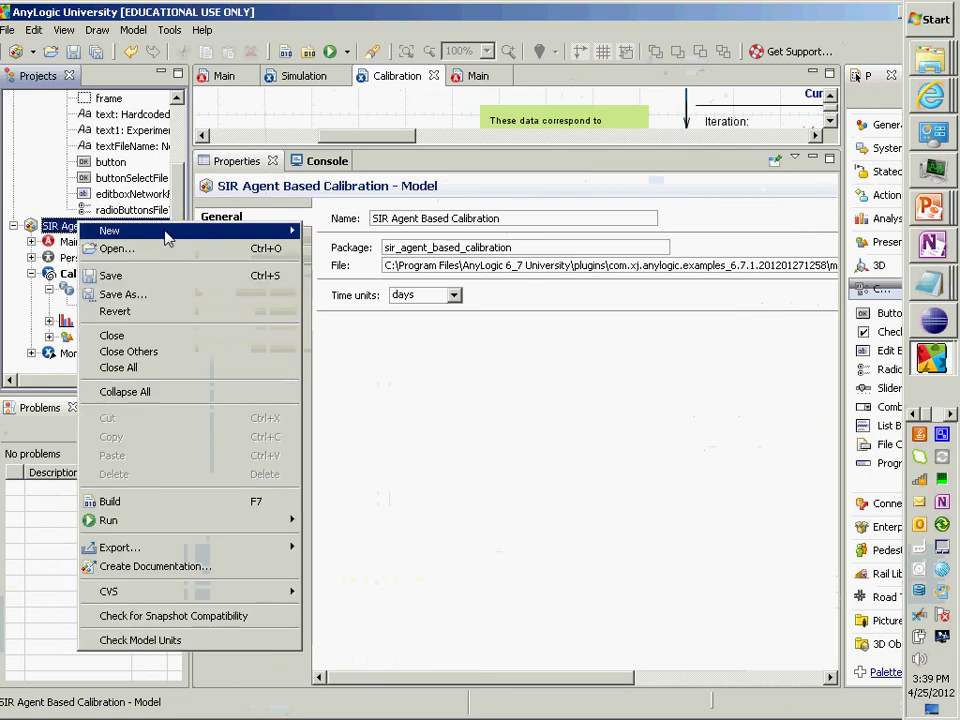
mouse_move(167, 234)
click(345, 279)
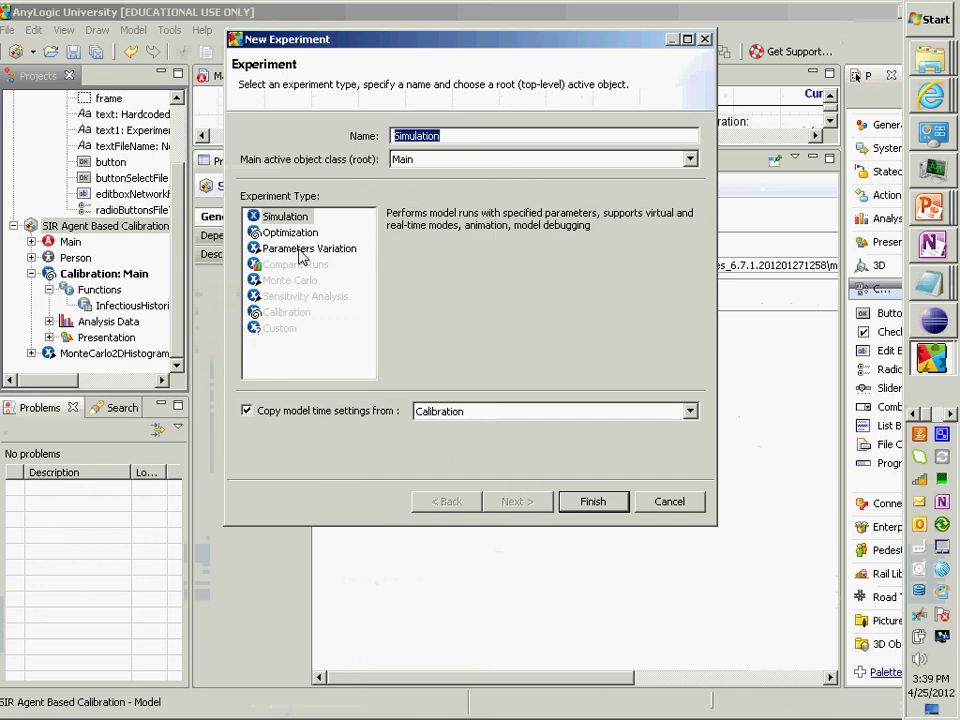
click(287, 233)
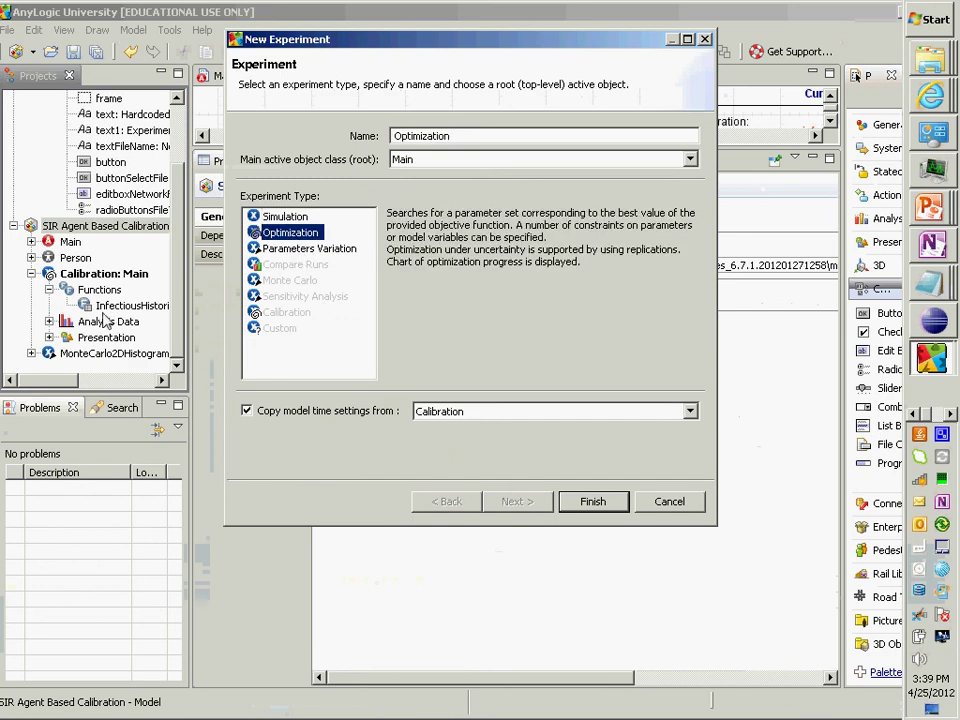
click(290, 249)
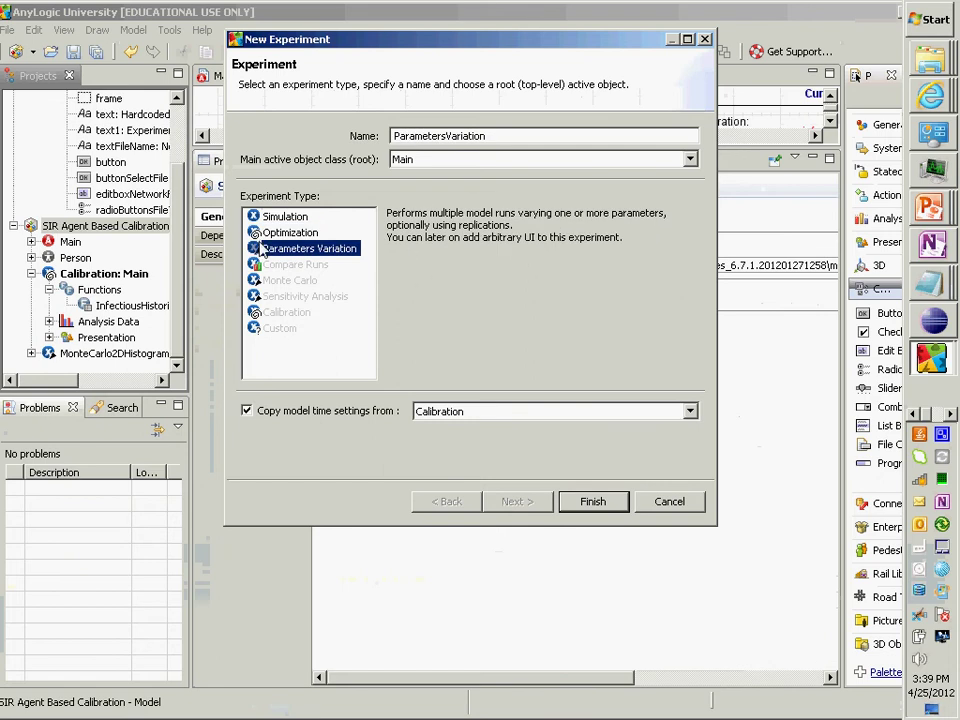
key(Escape)
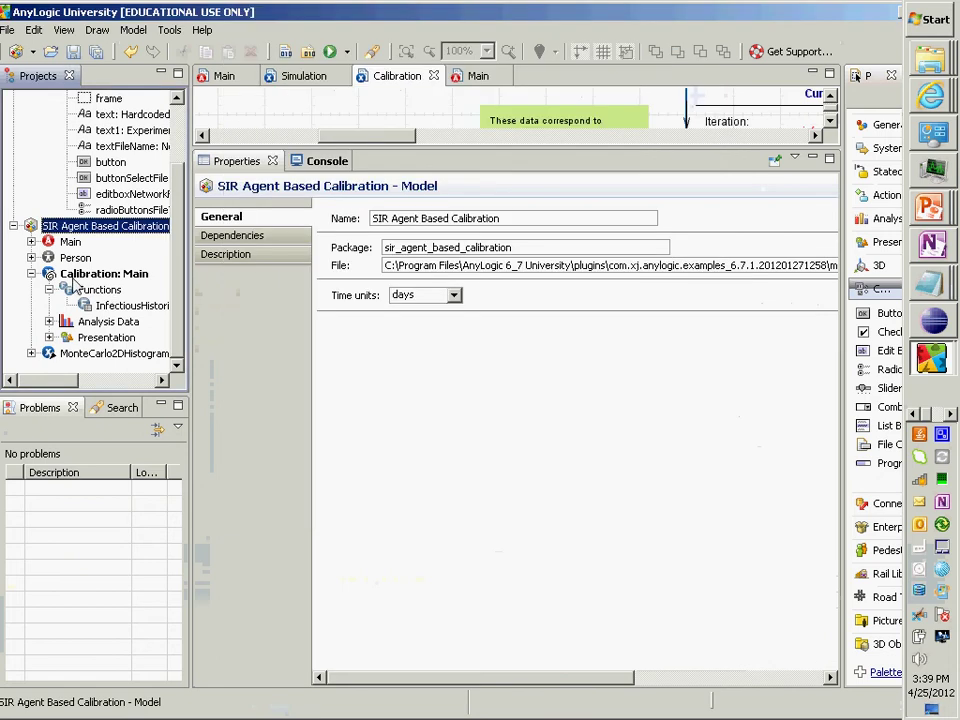
Examine the Calibration experiment's objective expression, highlighting the difference function and its dsInfectiousCurrent argument.
click(72, 279)
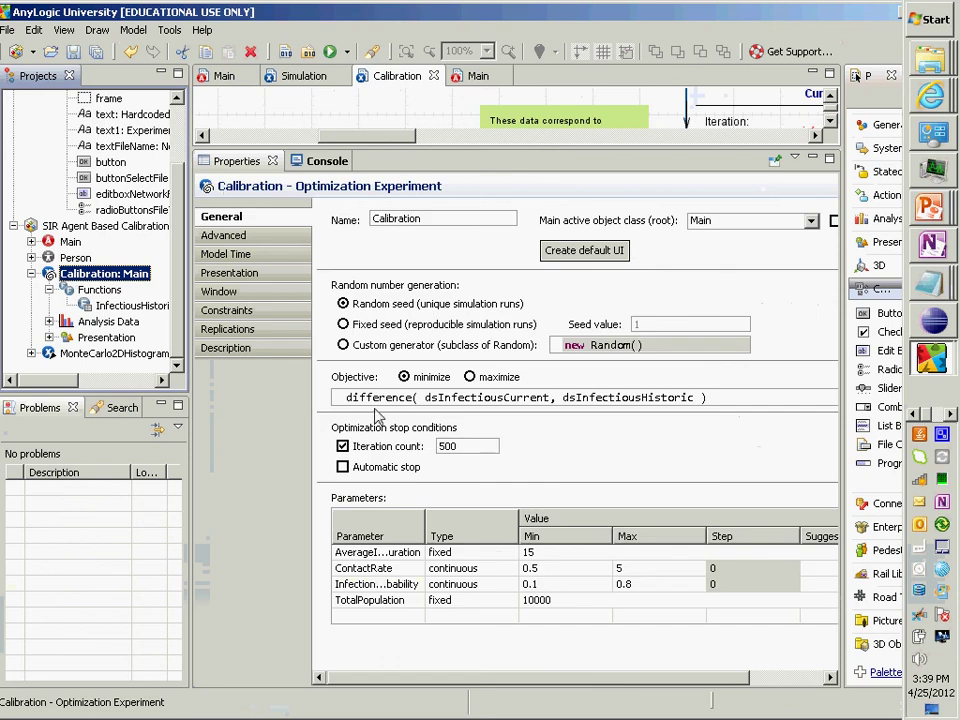
drag(345, 398, 775, 405)
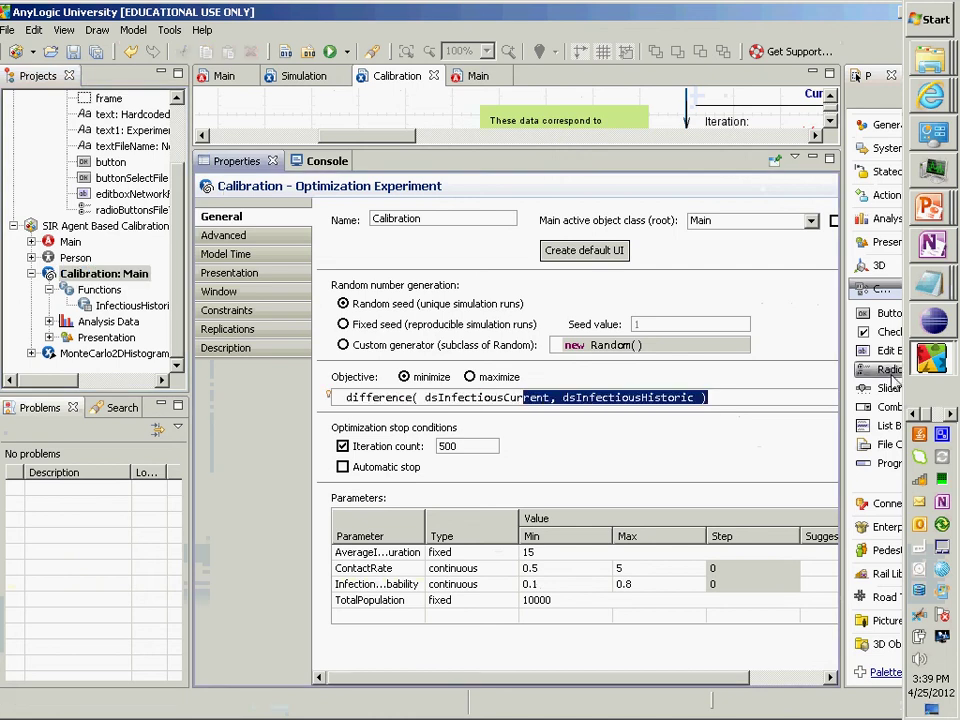
click(775, 405)
drag(345, 398, 700, 398)
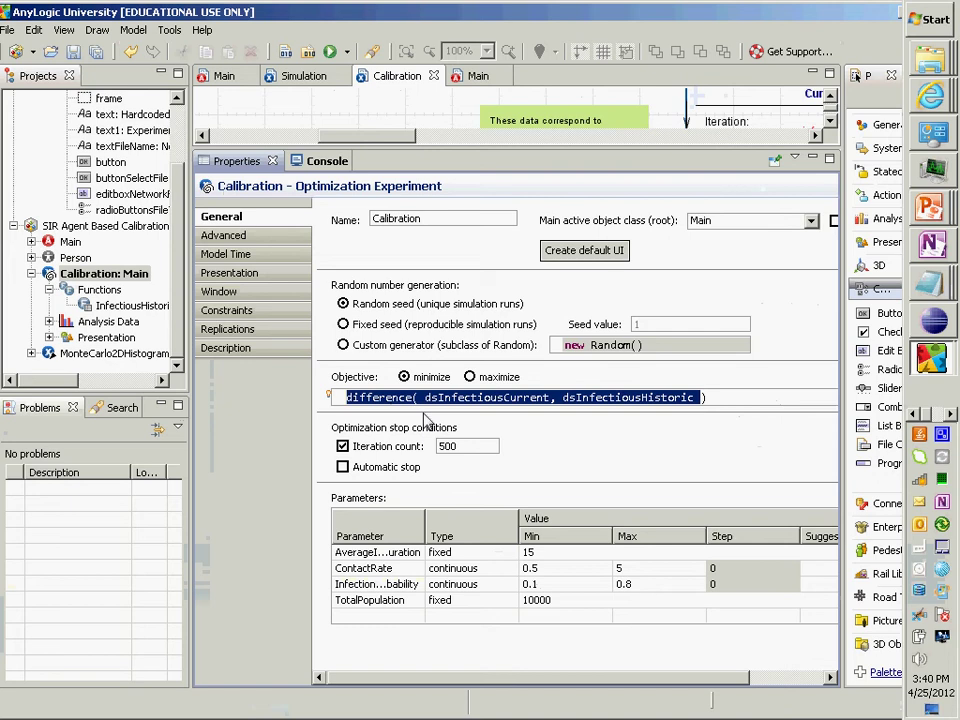
key(Left)
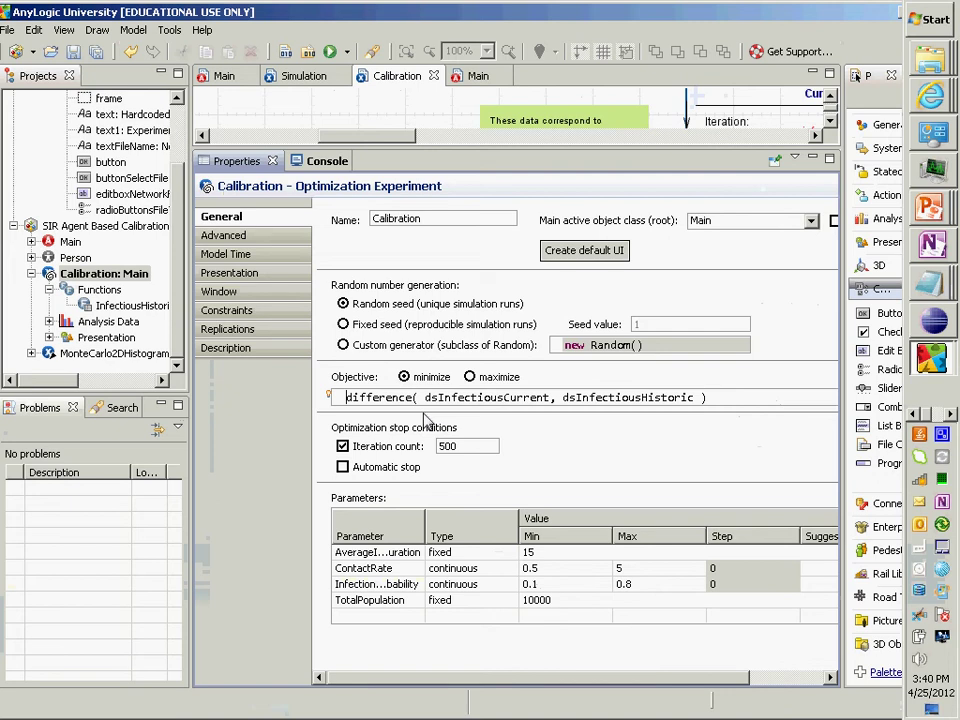
key(ctrl+shift+Right)
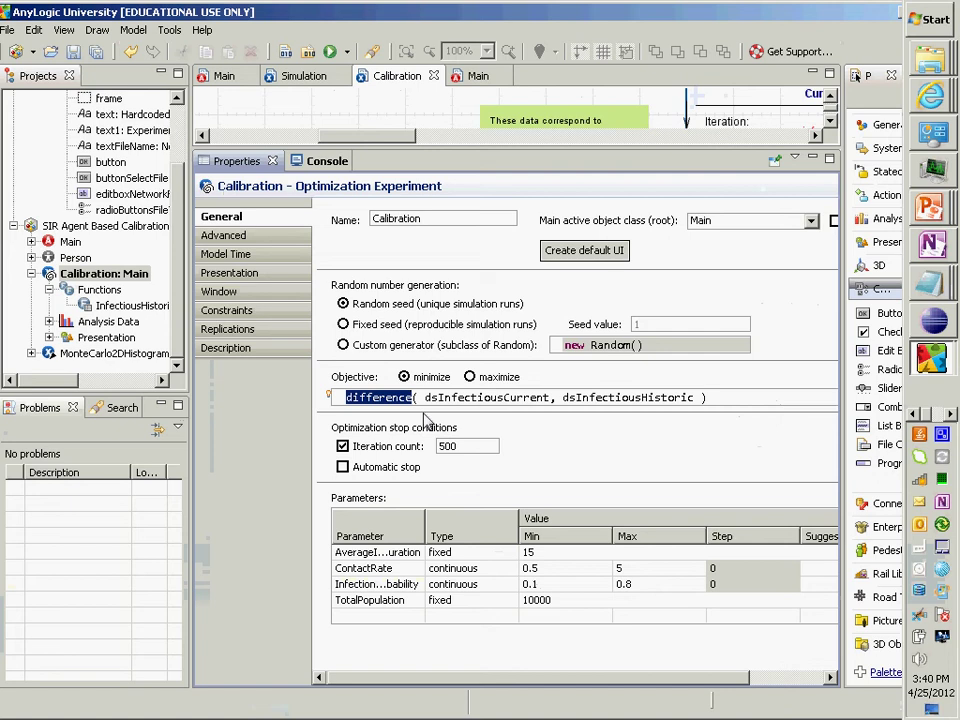
key(Right)
key(Right)
key(Right)
key(ctrl+shift+Right)
key(ctrl+shift+Right)
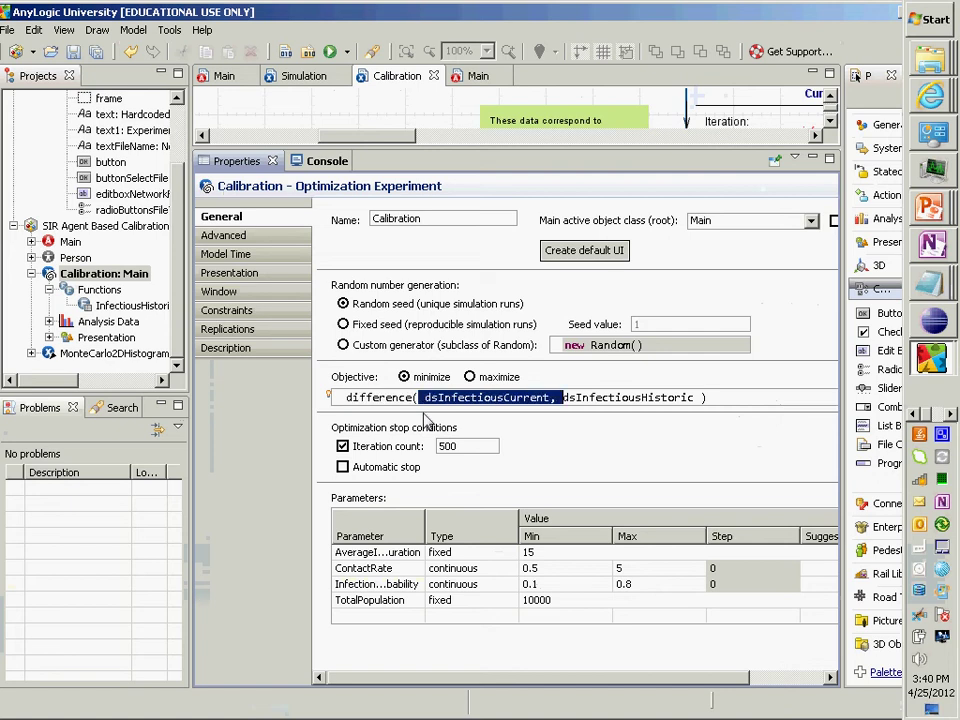
key(Left)
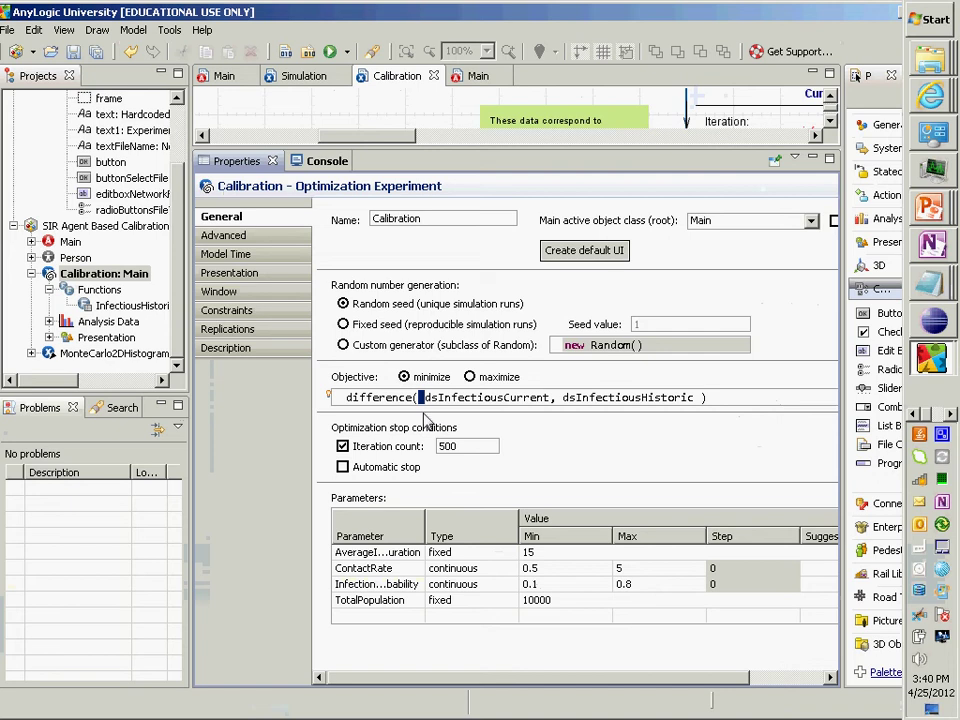
Try a plus sign in front of the difference function in the objective expression, and remove it again.
key(Home)
text(+)
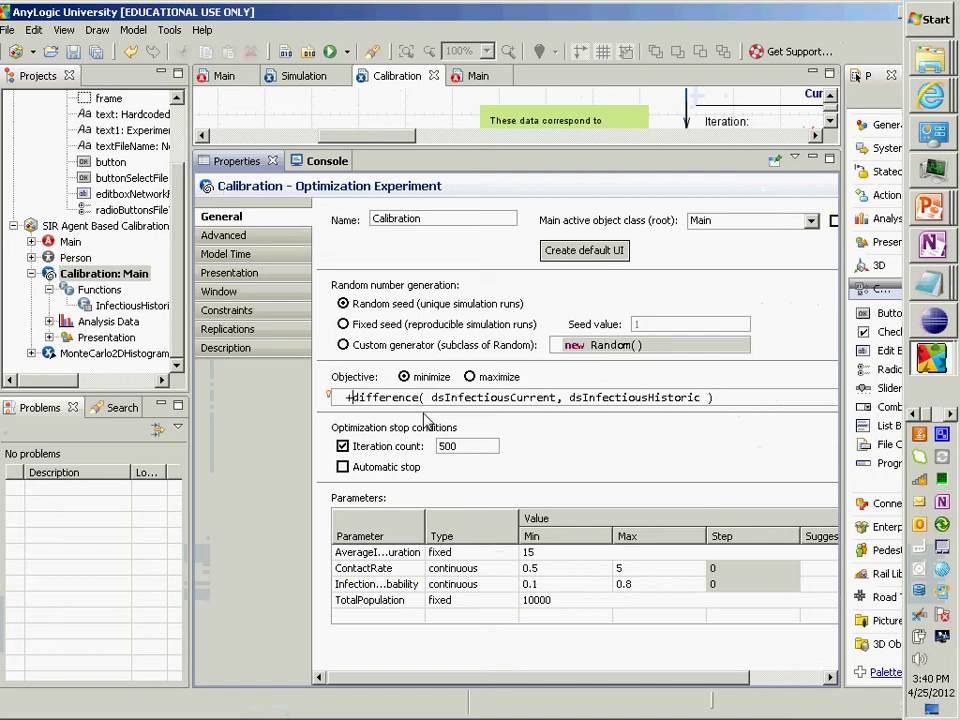
key(ctrl+shift+Right)
key(ctrl+shift+Right)
key(ctrl+shift+Right)
key(Home)
key(Delete)
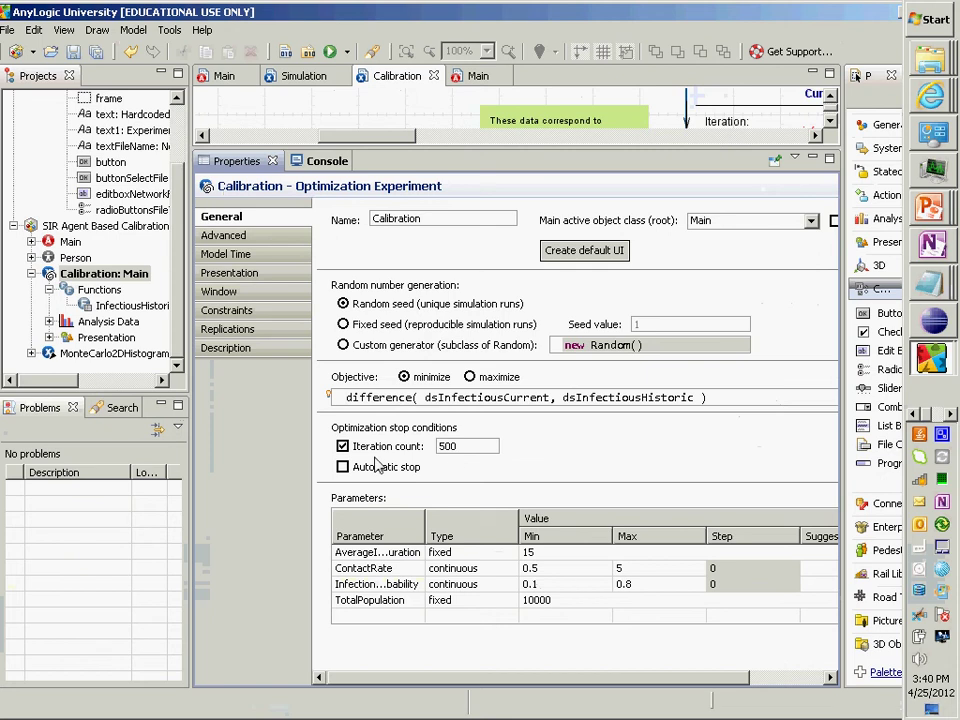
Highlight the iteration count in the optimization stop conditions.
double_click(455, 447)
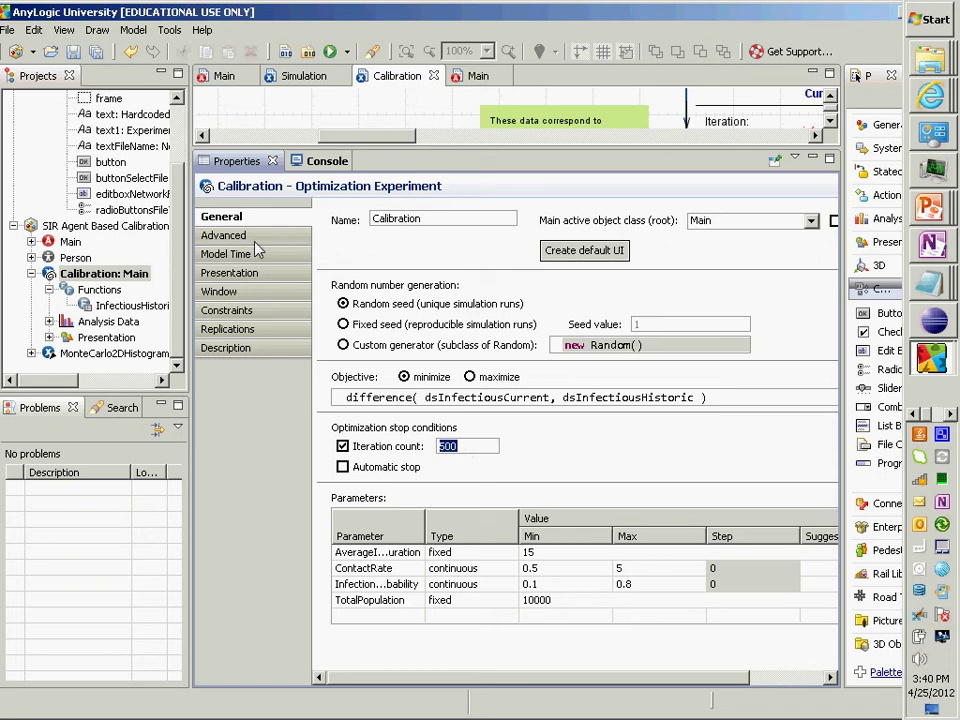
Clear the highlight on the iteration count and view the Calibration experiment's replication settings.
click(480, 448)
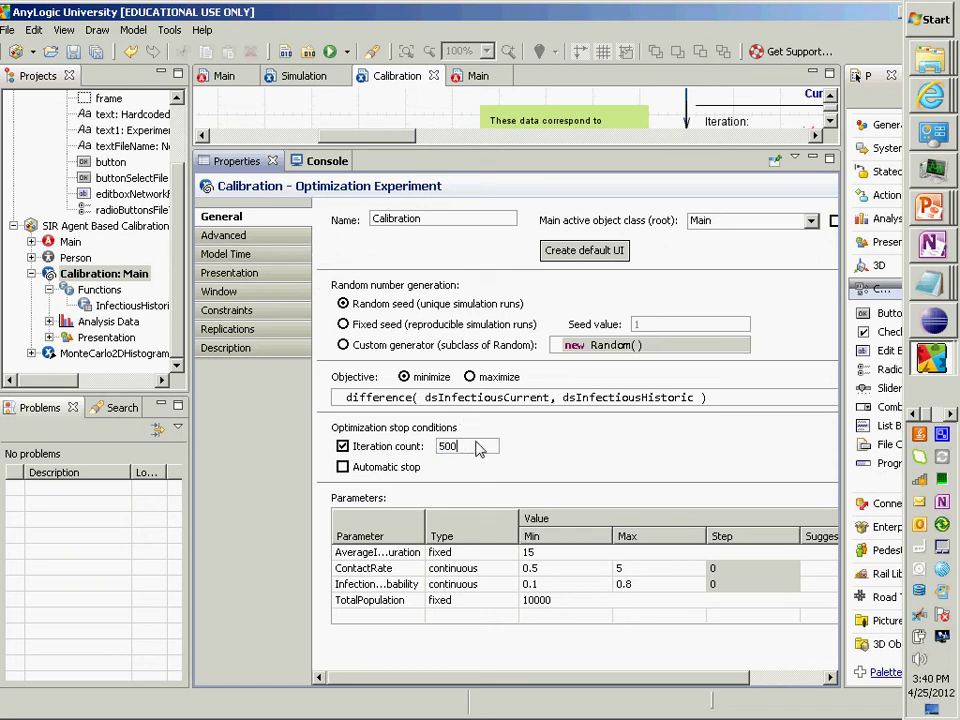
click(253, 339)
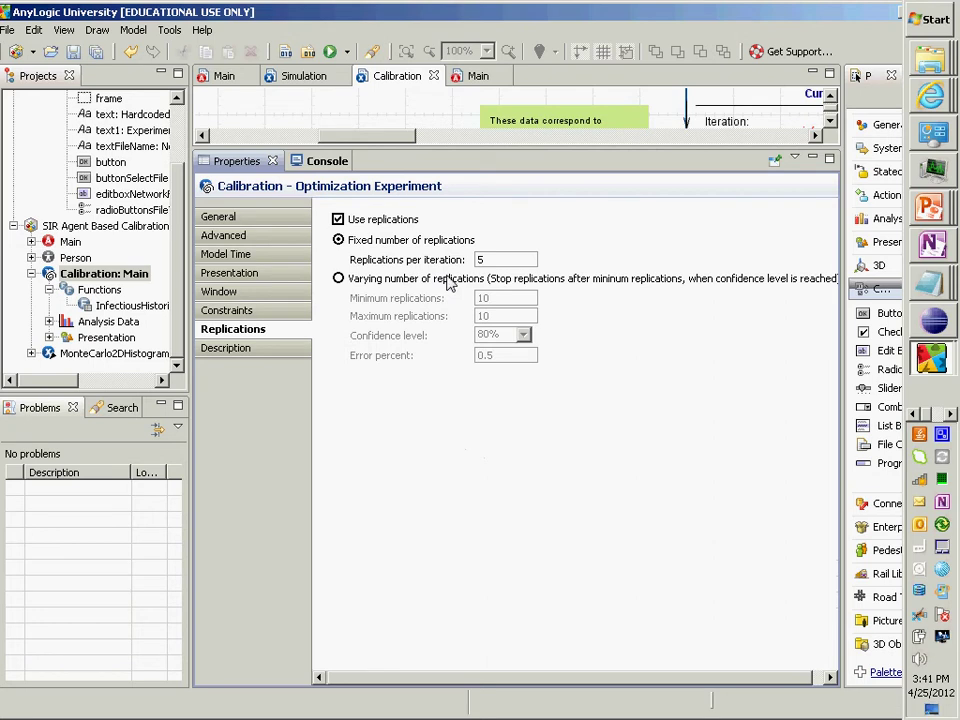
Switch to the Lecture 19 -- Calibration.pptx presentation in PowerPoint and show the Envisioning "Parameter Space" slide in the slide show.
key(alt+Tab)
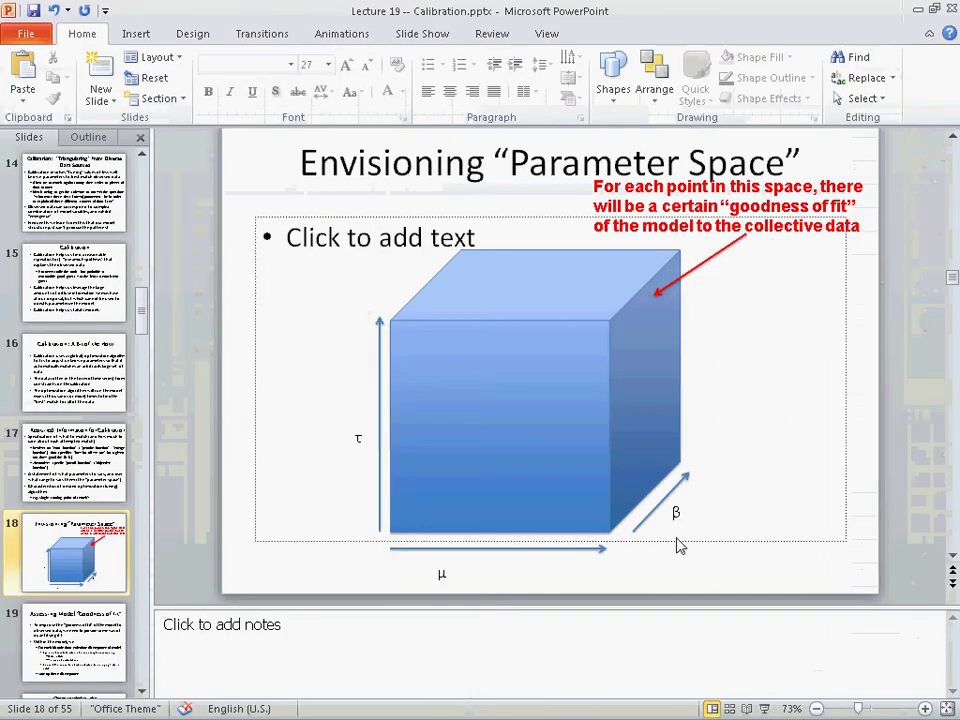
click(765, 708)
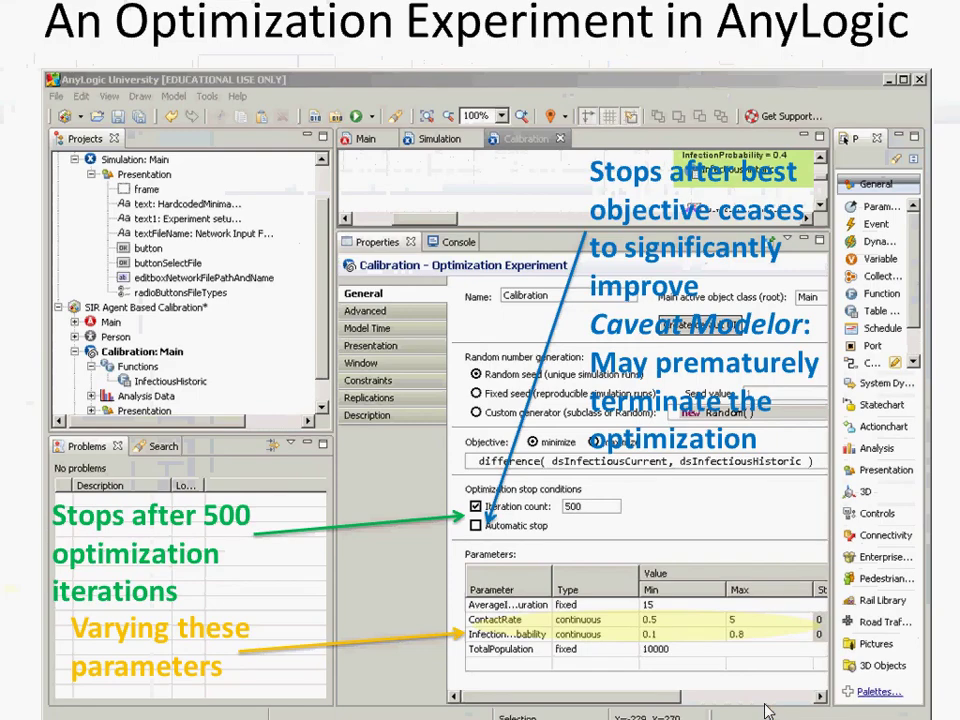
click(765, 708)
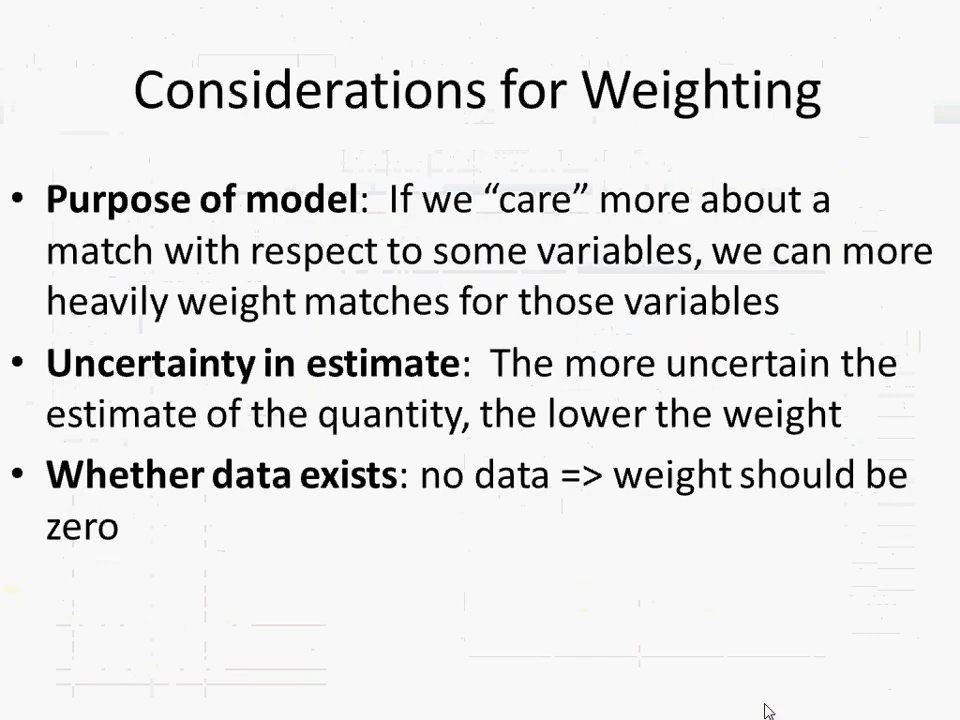
click(765, 708)
click(765, 708)
click(765, 708)
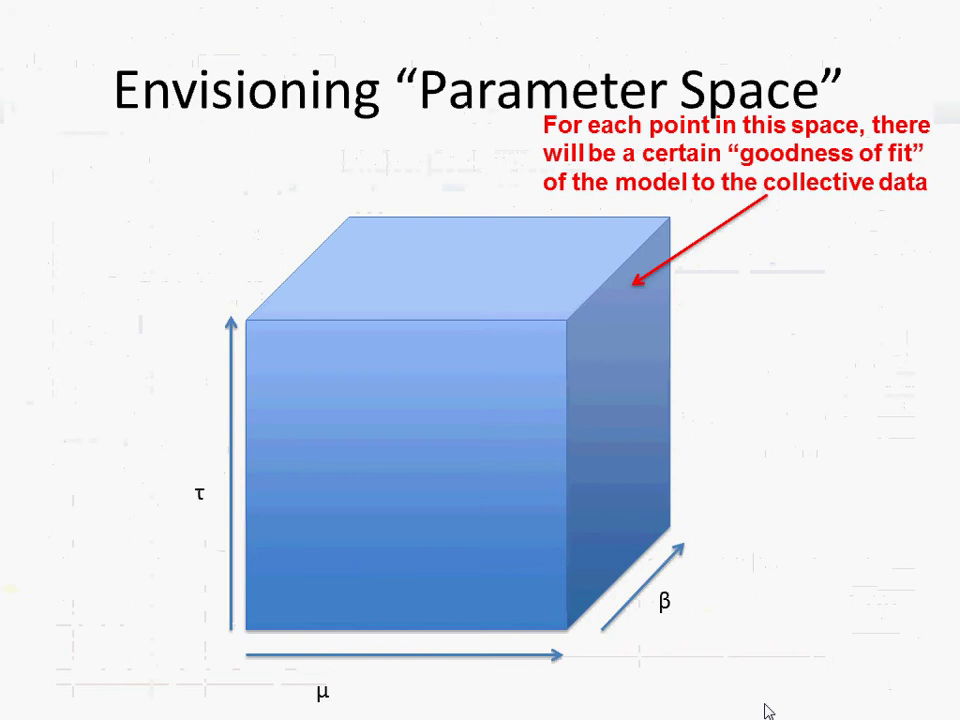
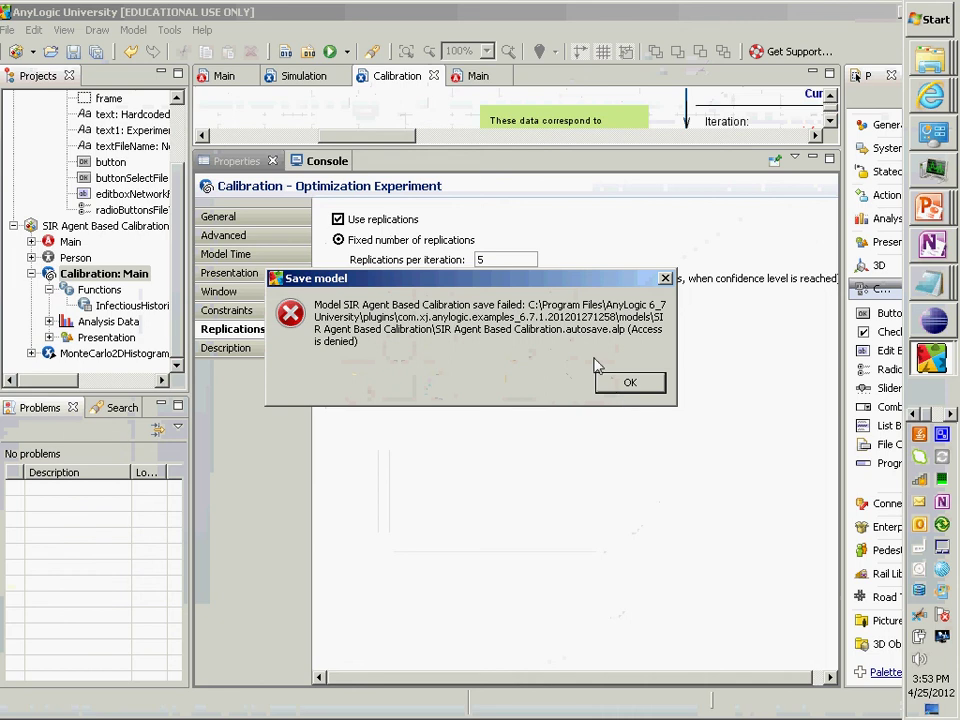
Dismiss the model save error in AnyLogic and review the fixed and varying replication options of the Calibration experiment.
click(620, 386)
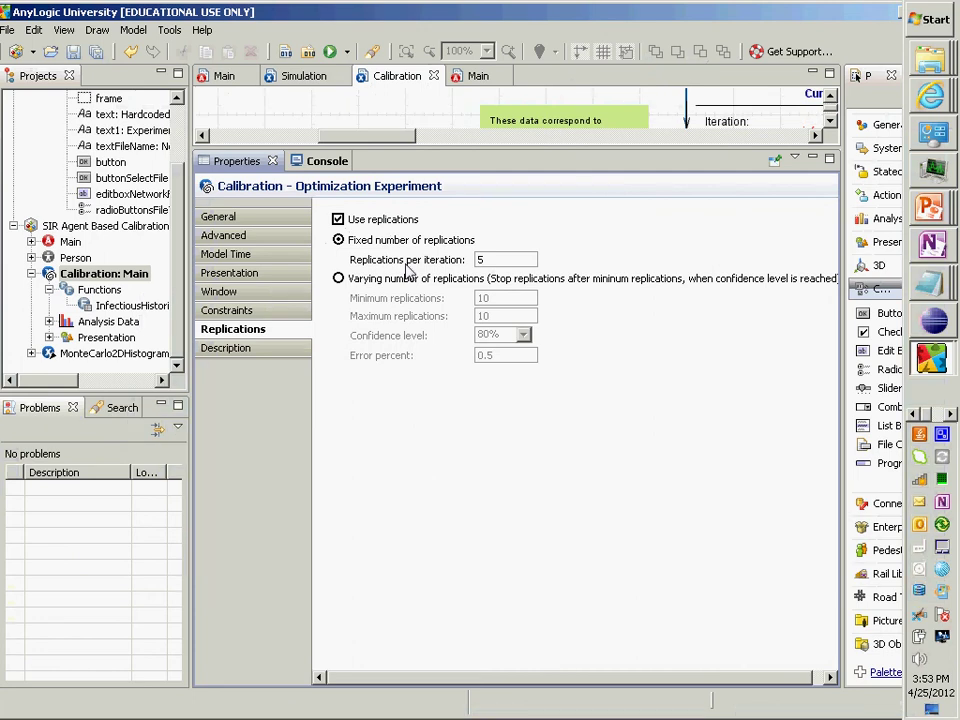
key(alt+Tab)
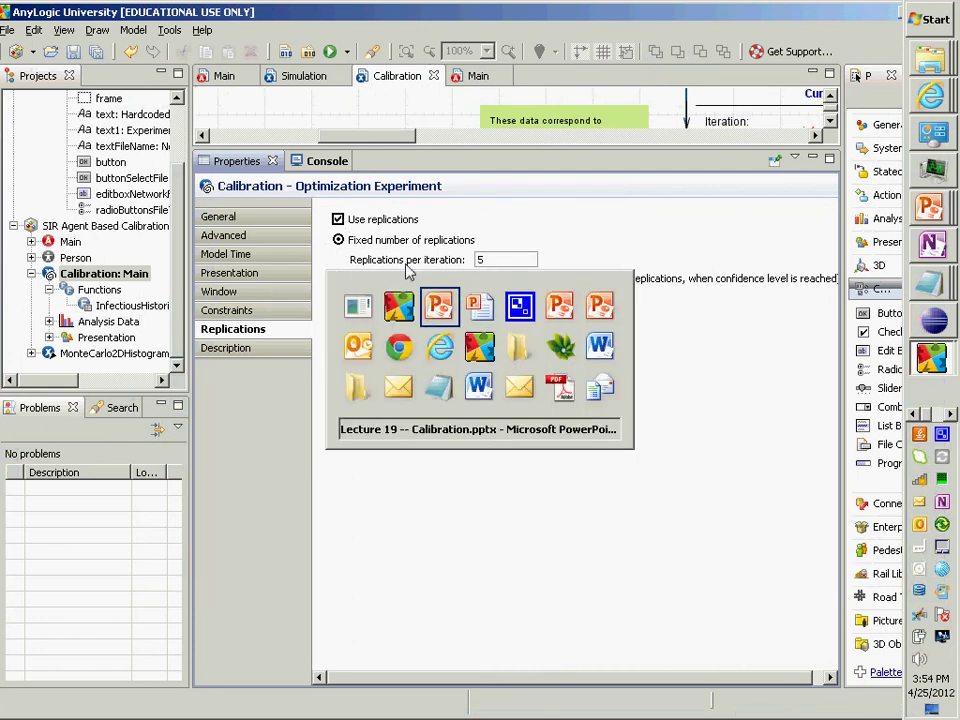
key(alt+Tab)
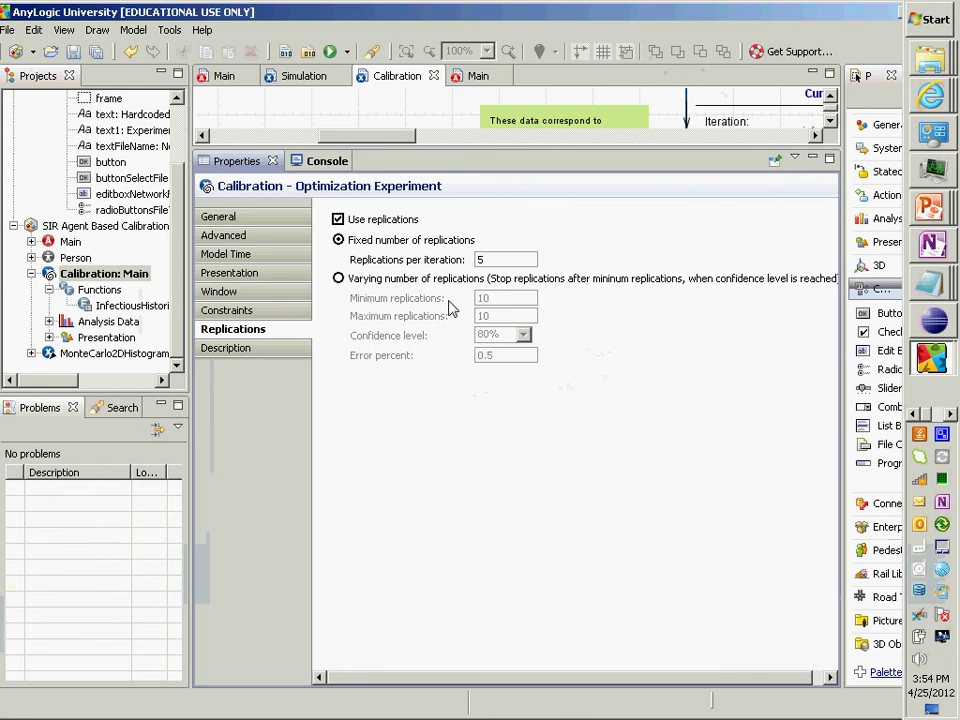
Review the Calibration experiment's general settings and examine its advanced code for experiment setup, simulation runs and iterations.
click(220, 217)
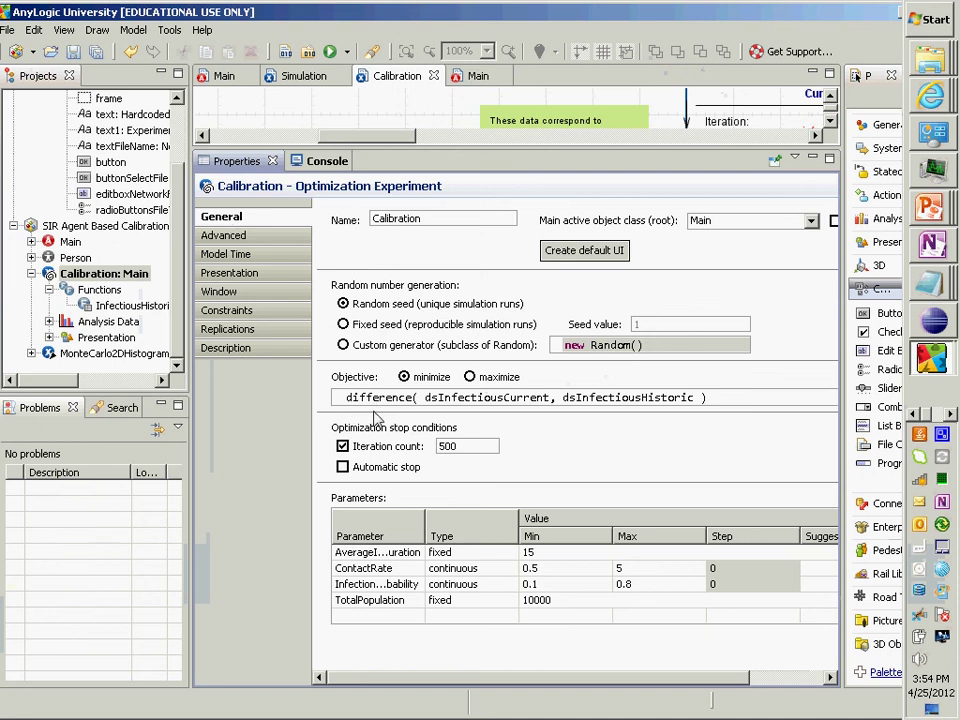
click(228, 255)
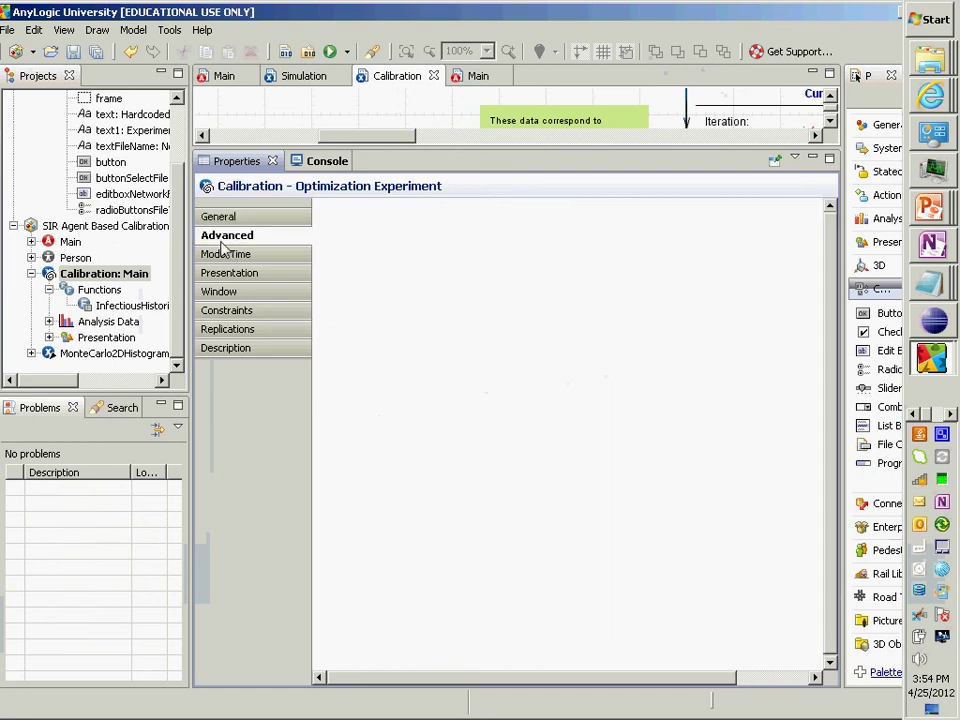
click(224, 250)
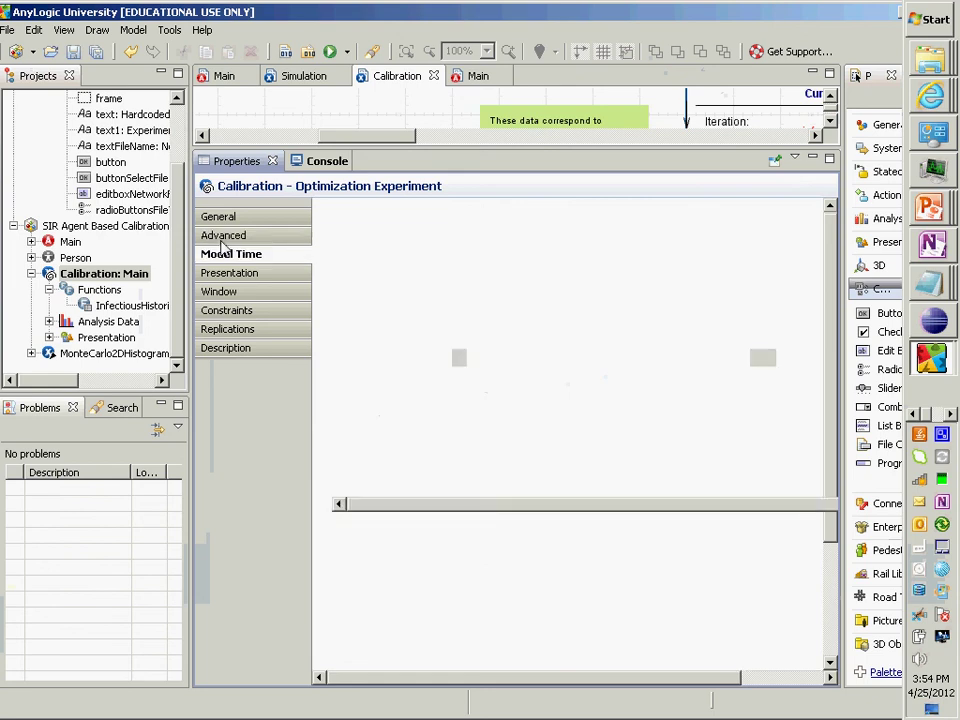
click(223, 240)
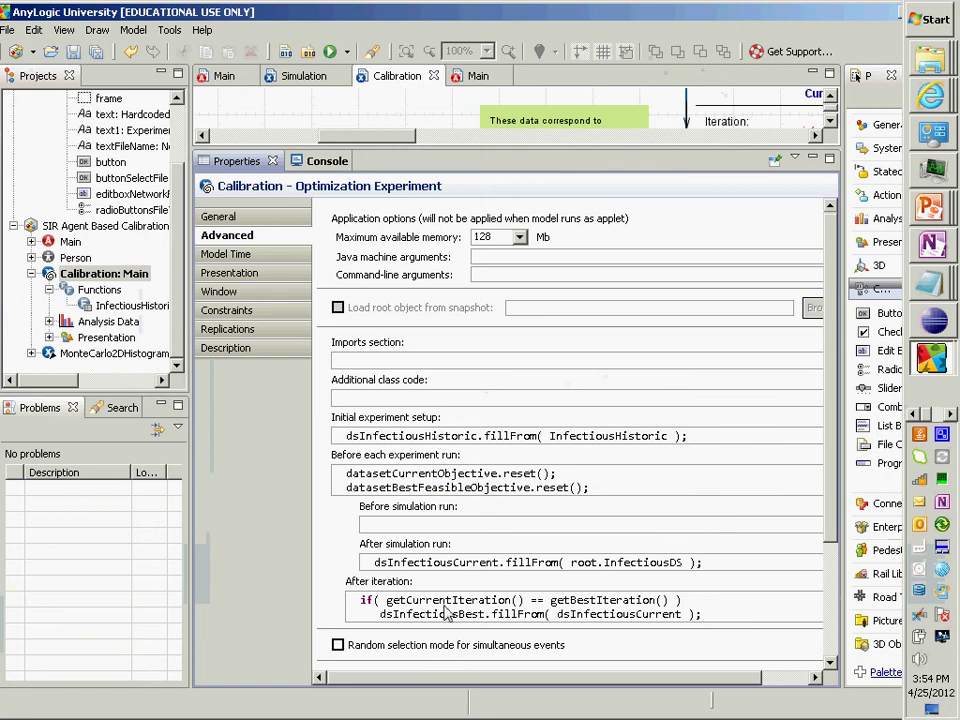
View the Calibration experiment's parameter constraints and solution requirements, dismissing the model save error.
click(240, 316)
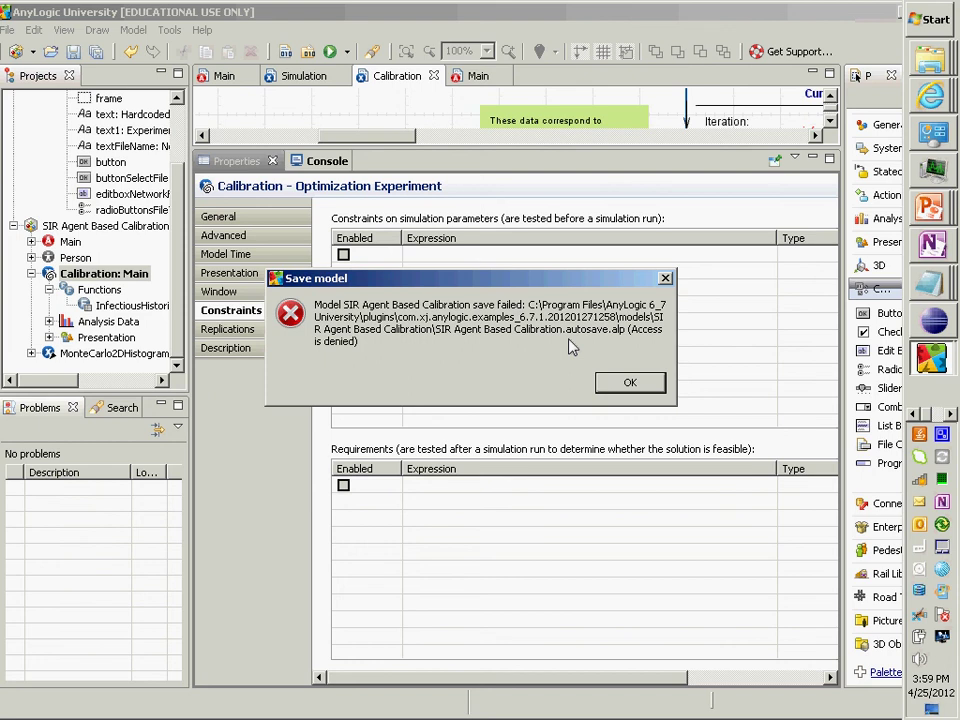
click(632, 382)
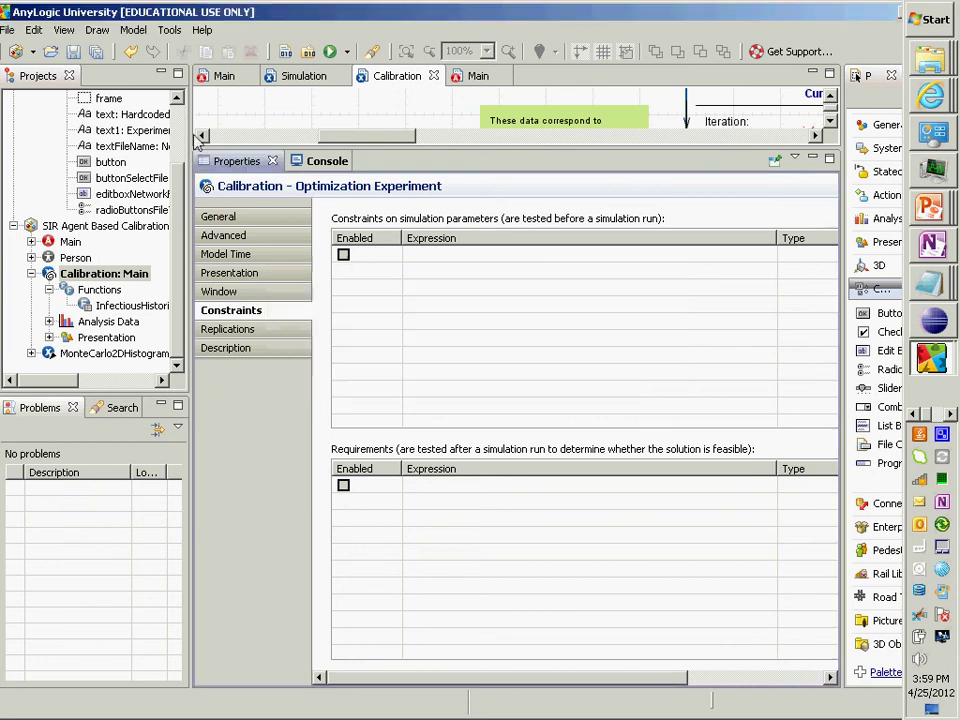